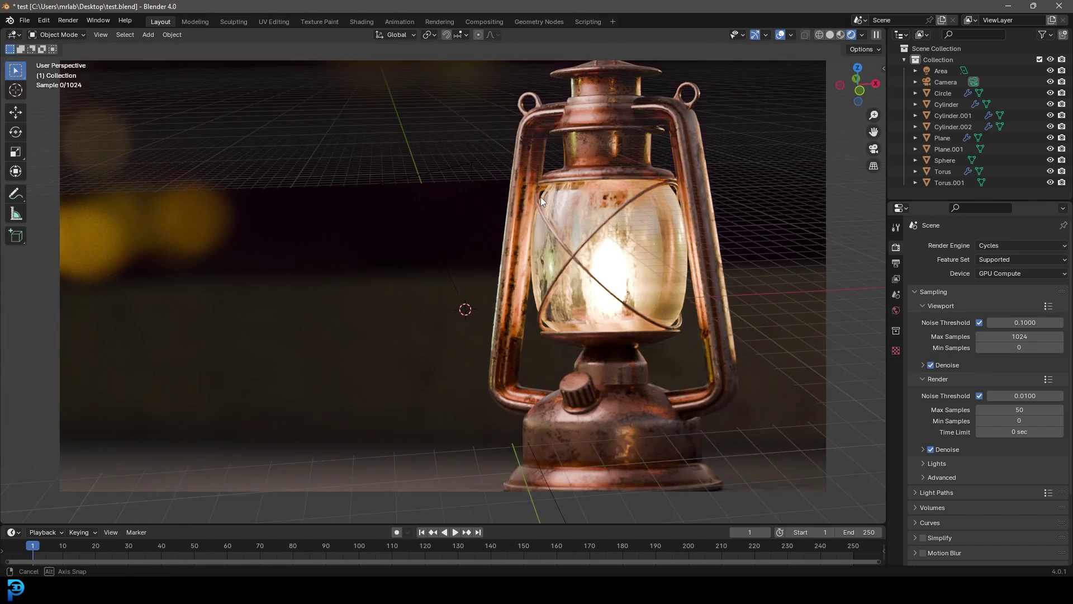
Step: Examine the finished lantern in solid shading, its main body mesh in Edit Mode, and the shot through the camera
key("z")
left_click(565, 246)
scroll(595, 259, "up", 6)
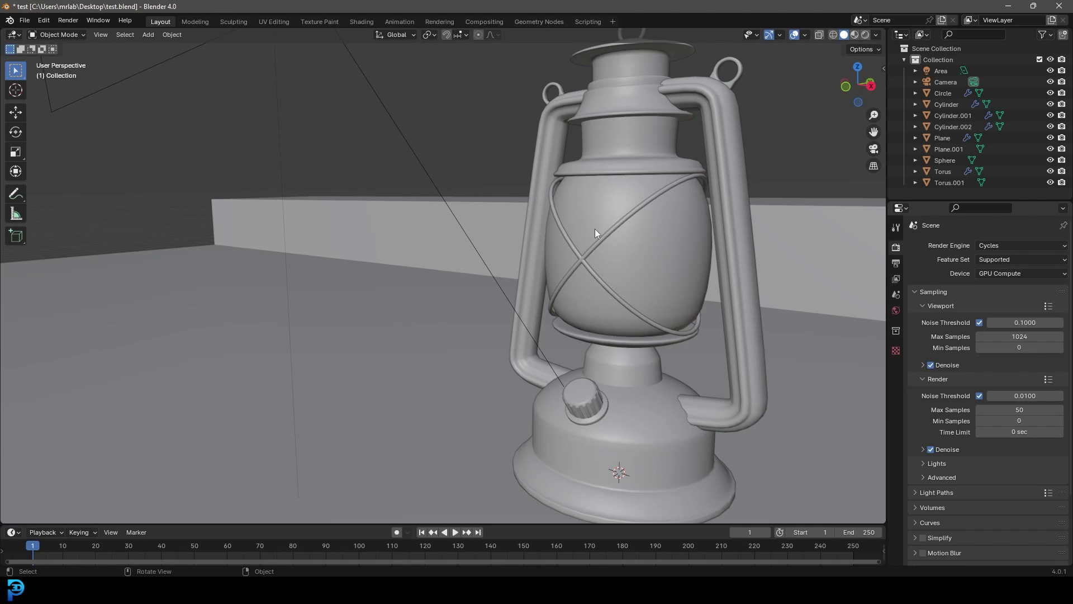
key("KP_1")
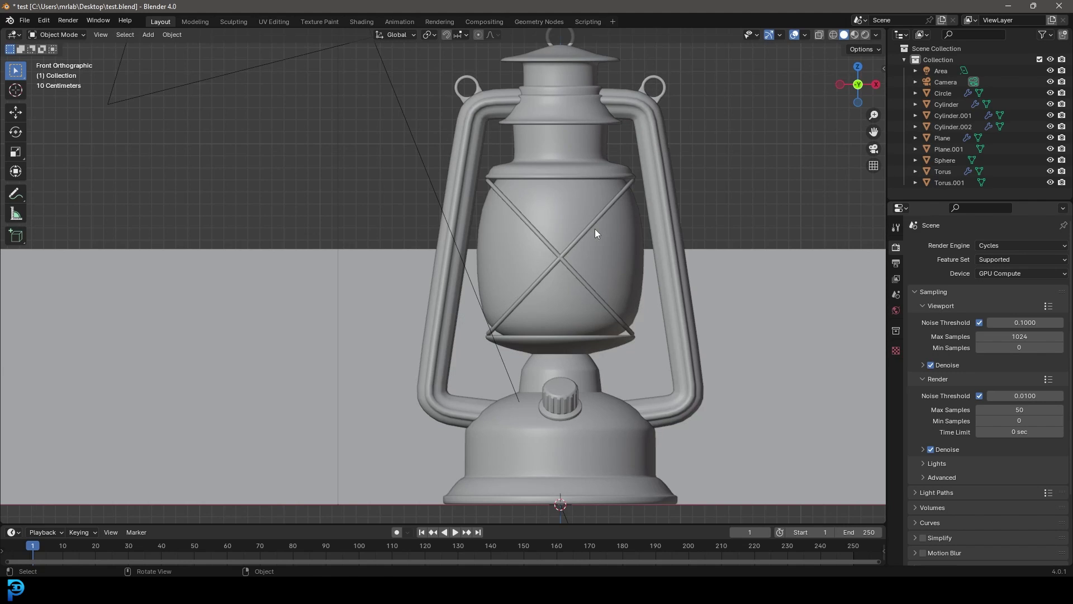
left_click(547, 160)
key("Tab")
middle_click_drag(579, 313, 565, 336)
scroll(587, 334, "up", 4)
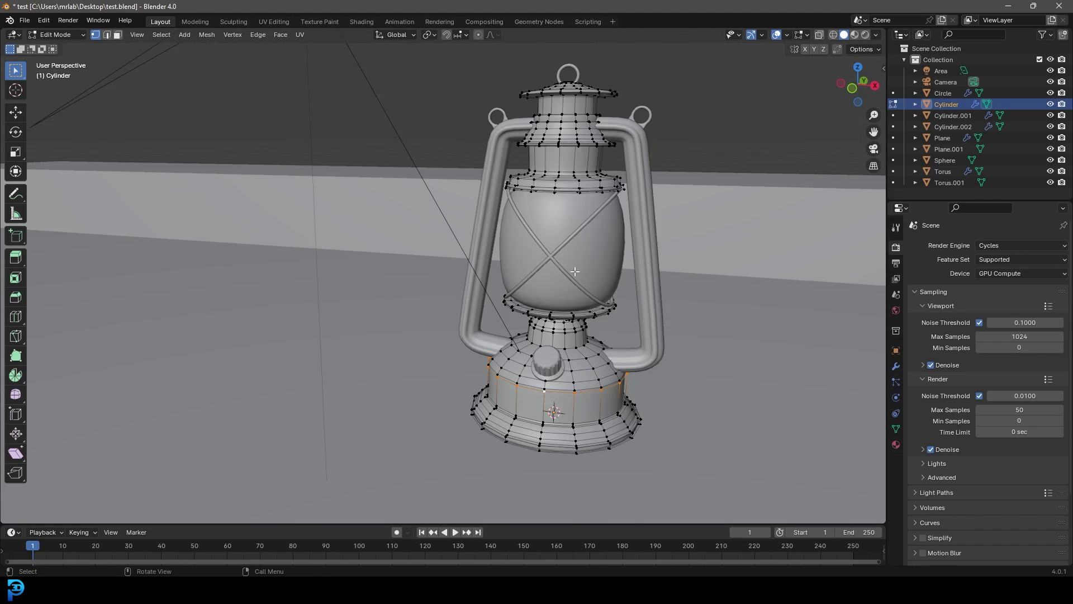
key("Tab")
scroll(487, 339, "down", 4)
key("KP_1")
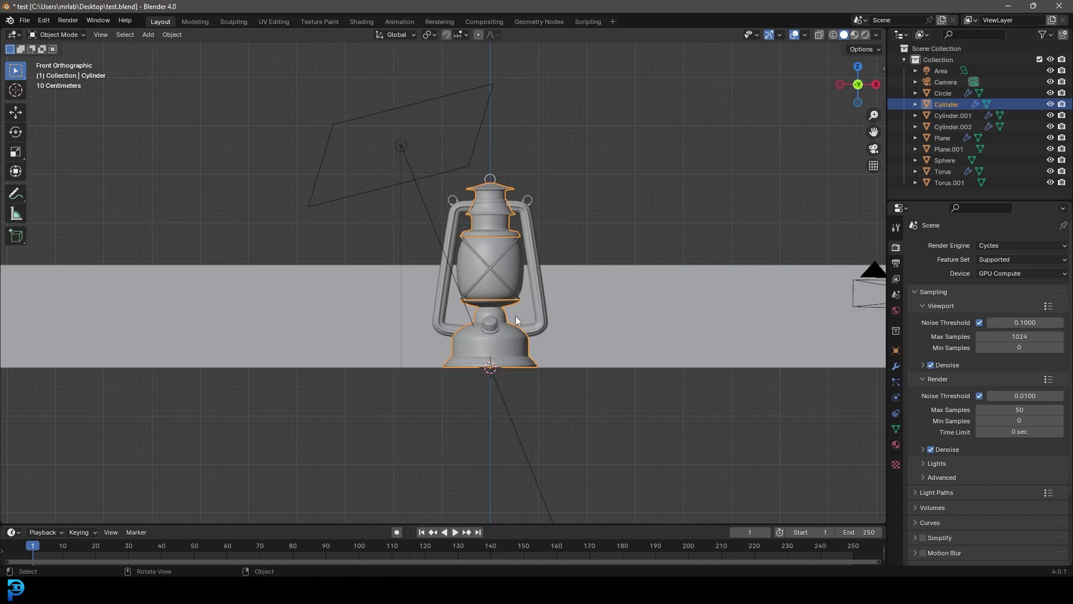
key("KP_0")
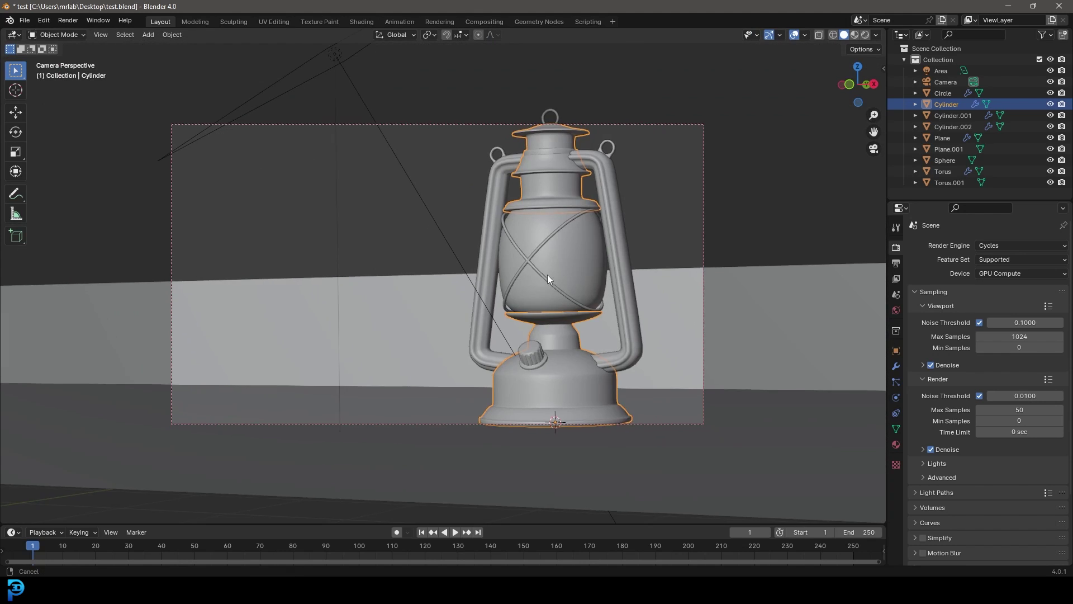
scroll(551, 274, "up", 2)
key("z")
left_click(616, 191)
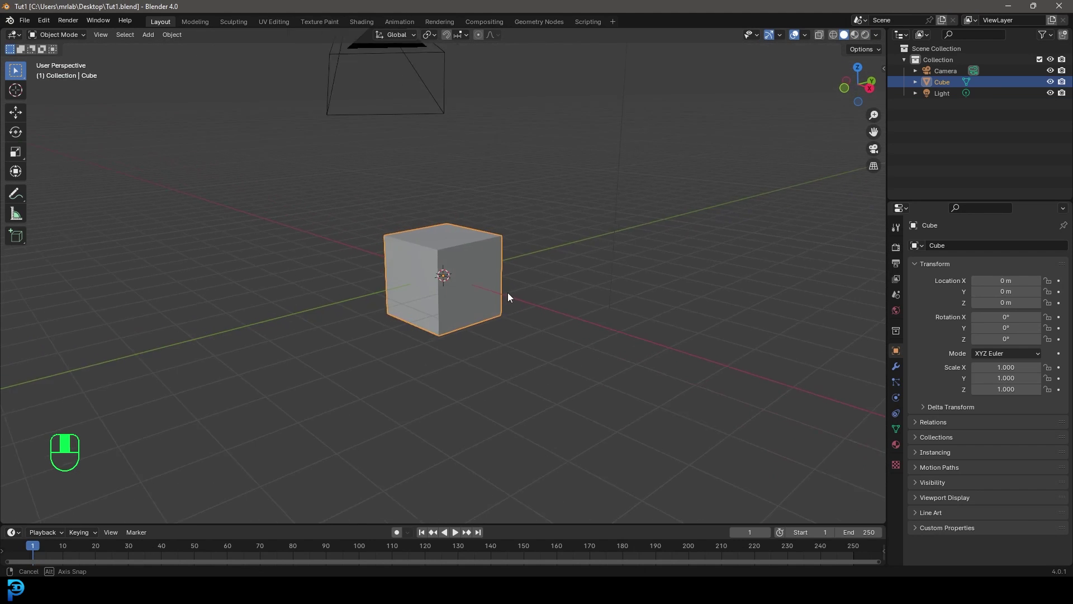
Step: Bring up the browser's lantern image results and view the vintage lantern as a modelling reference
middle_click_drag(507, 293, 448, 301)
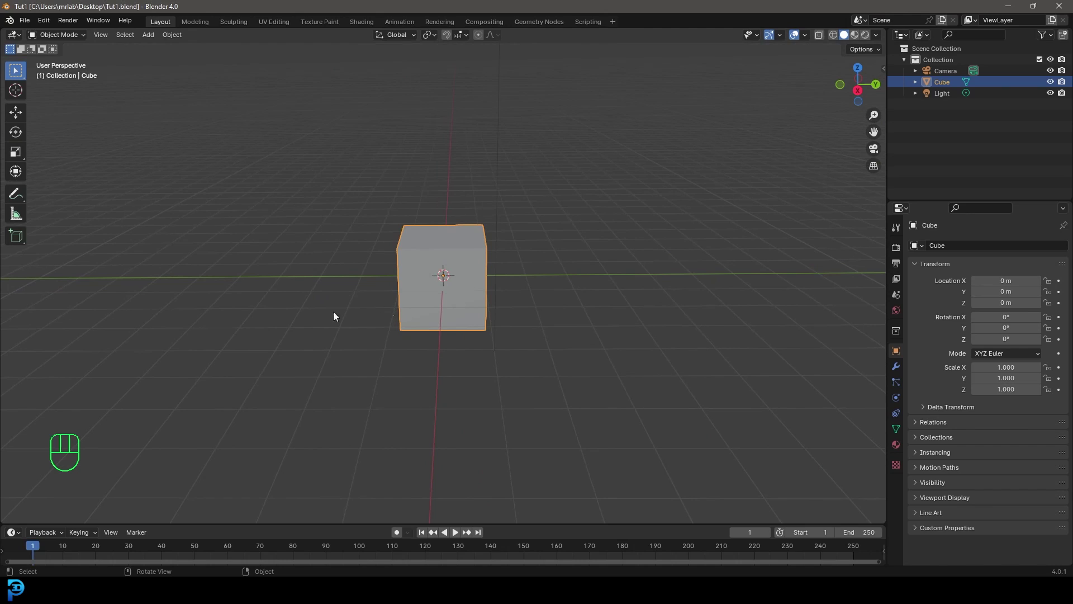
left_click_drag(0, 160, 553, 111)
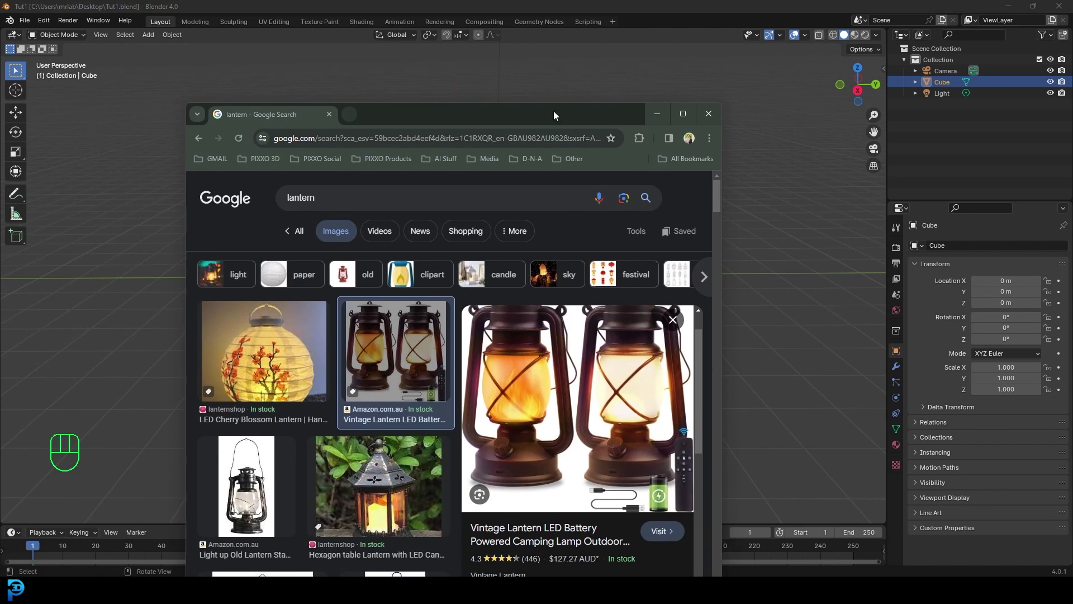
left_click(689, 114)
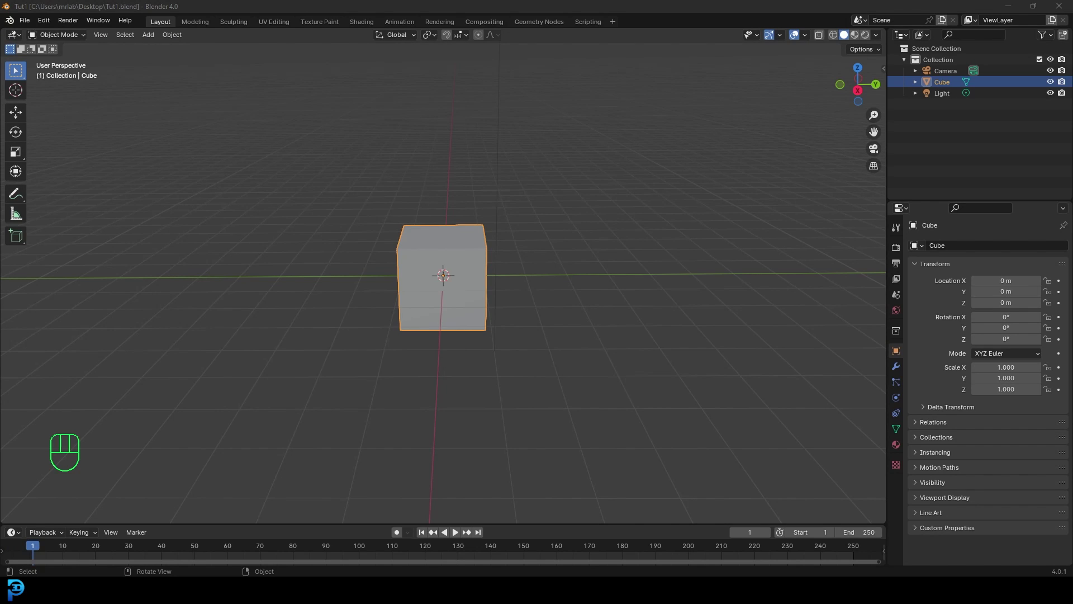
Step: Delete the default cube, camera and light from the scene
middle_click_drag(529, 260, 504, 206)
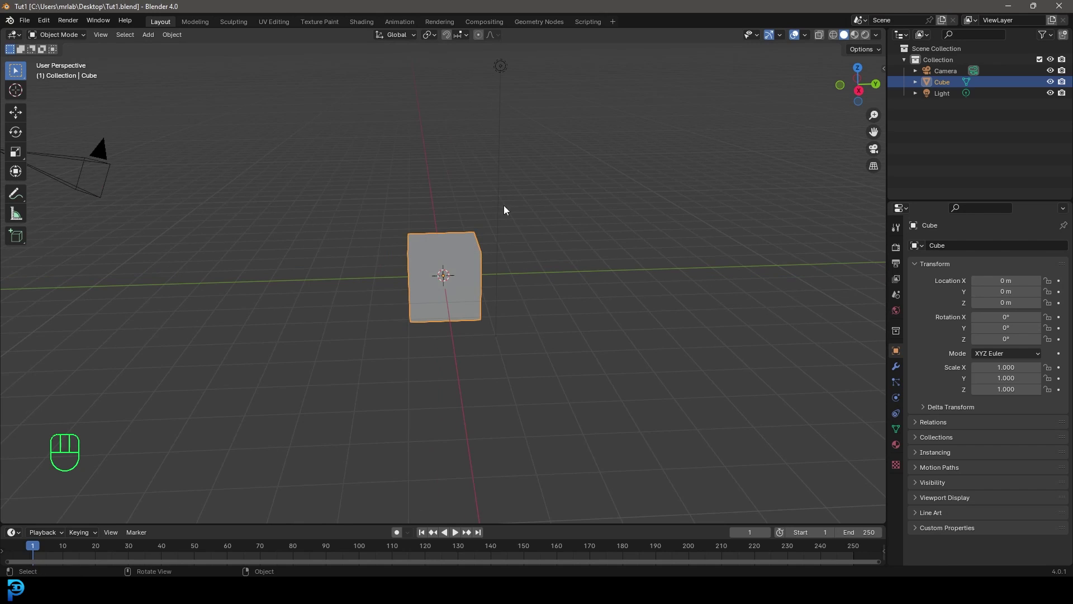
key("a")
key("x")
left_click(456, 203)
Step: Add a cylinder mesh with the default settings at the world origin
middle_click_drag(330, 320, 412, 258)
key("shift+a")
mouse_move(380, 260)
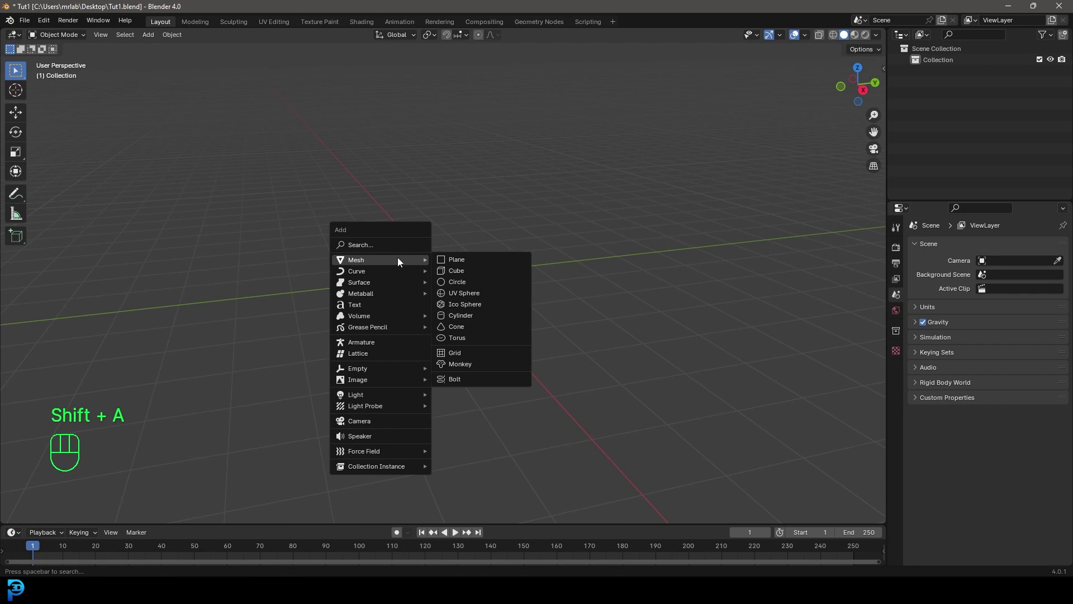
left_click(485, 316)
scroll(485, 277, "up", 3)
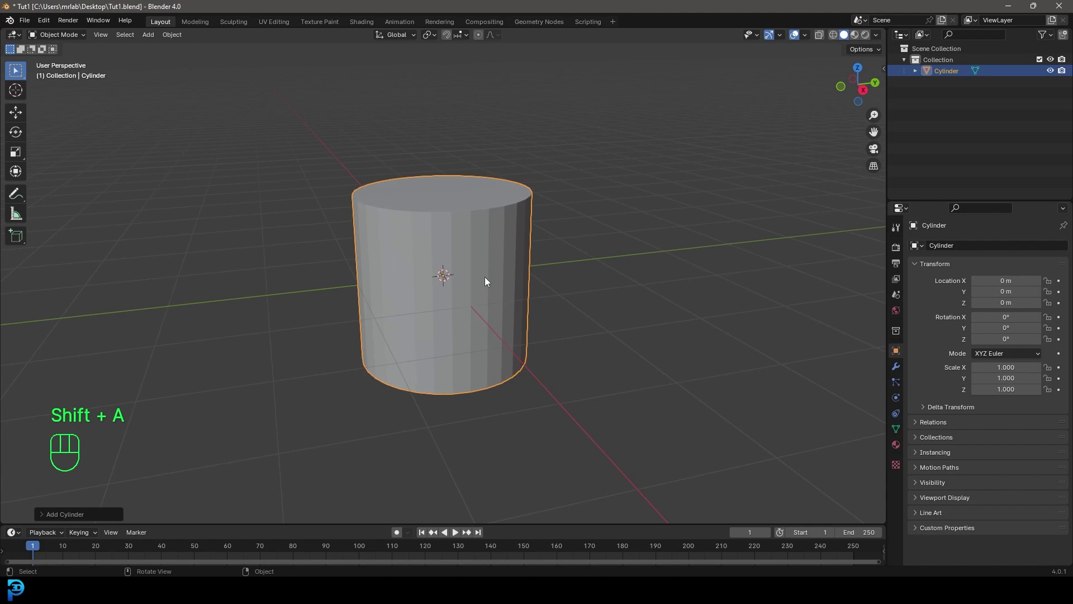
Step: In Edit Mode, move the whole cylinder mesh up along Z until its base rests on the ground plane
key("KP_1")
scroll(484, 277, "up", 3)
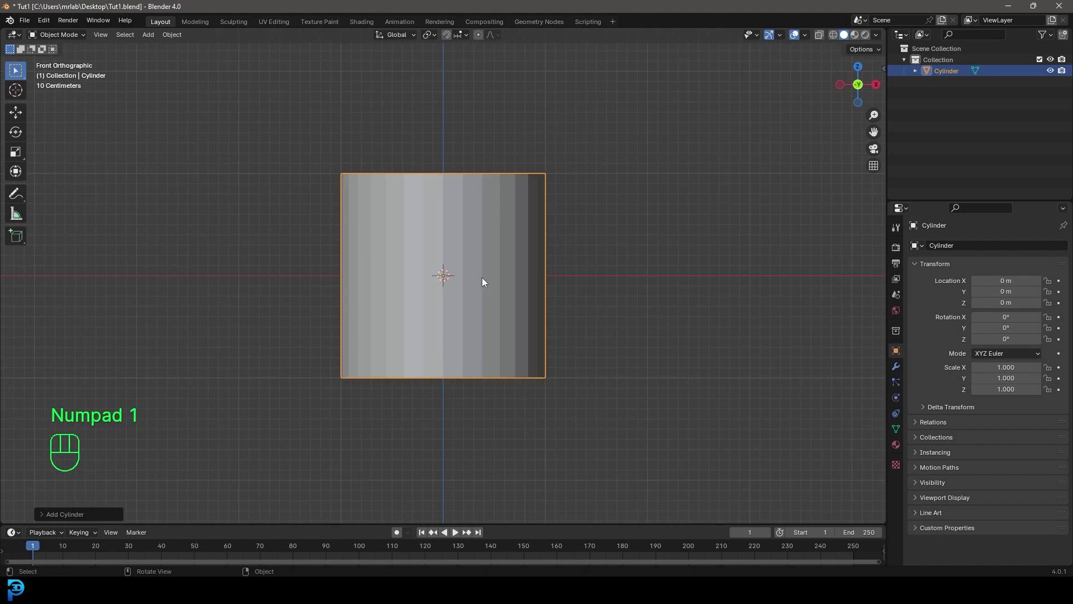
key("Tab")
middle_click_drag(535, 305, 542, 328, "shift")
key("z")
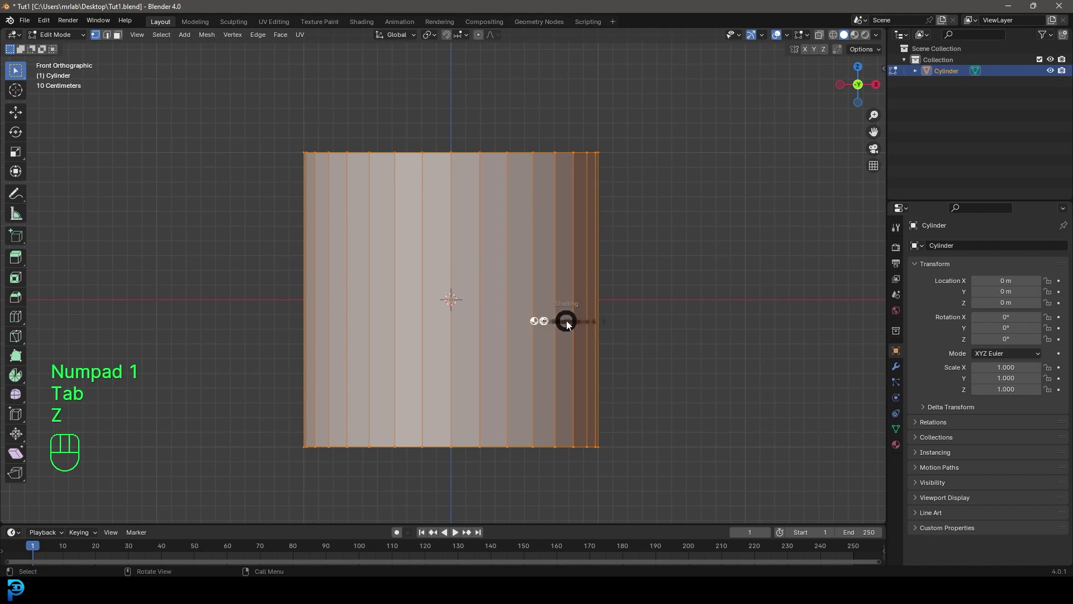
left_click(434, 320)
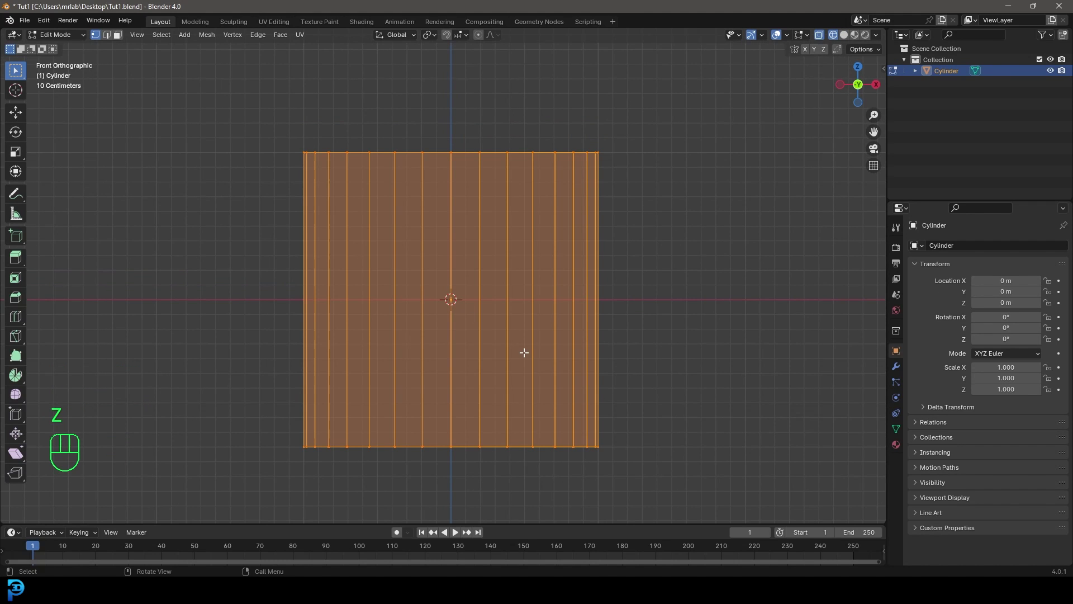
key("g")
key("z")
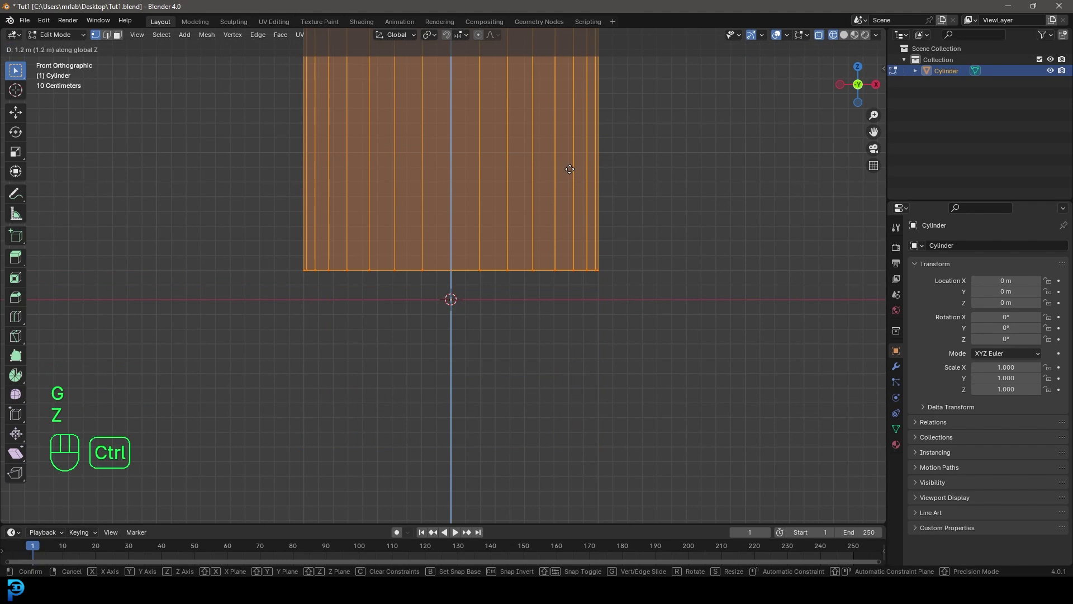
left_click(592, 202)
Step: Lower the cylinder's top edge loop along Z by about 1.9 m to leave a thin disc
scroll(500, 230, "down", 5)
mouse_move(500, 230)
middle_mouse_down()
mouse_move(532, 257)
mouse_move(629, 254)
mouse_move(534, 254)
mouse_move(498, 323)
middle_mouse_up()
key("z")
left_click(635, 264)
scroll(447, 284, "up", 4)
scroll(500, 287, "down", 4)
key("alt+a")
left_click(472, 205, "alt")
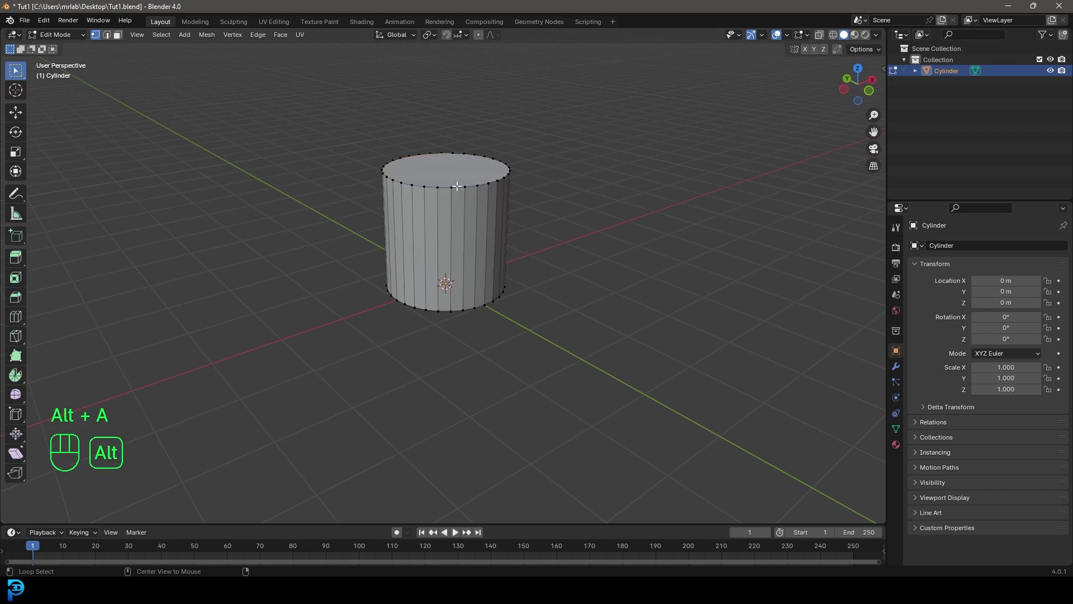
key("g")
key("z")
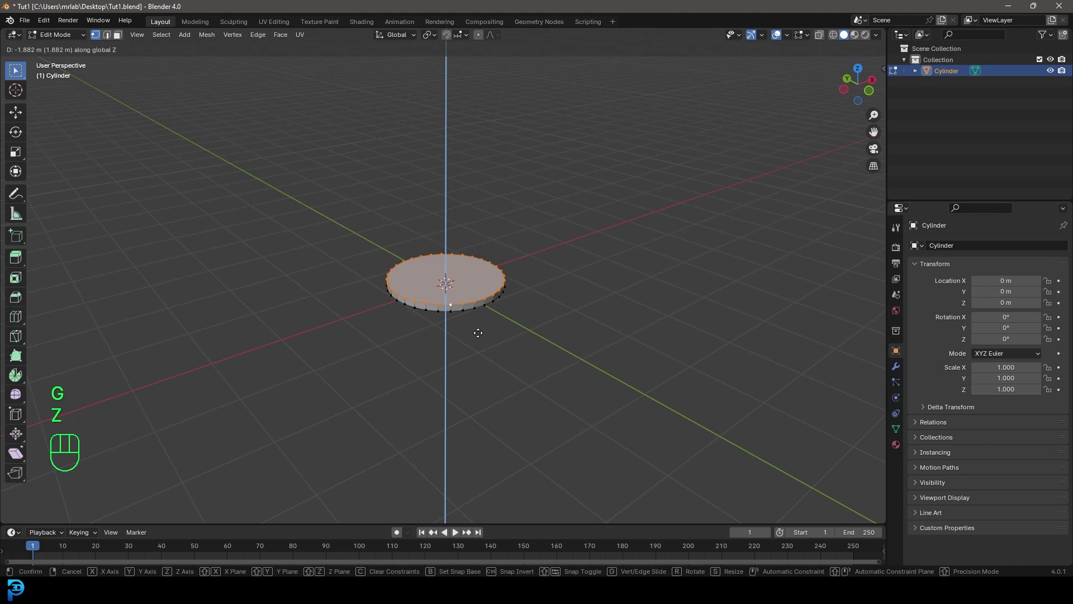
left_click(475, 322)
Step: Delete all of the disc's vertices except the pair forming the vertical edge on the negative X axis
scroll(474, 321, "up", 3)
middle_click_drag(475, 321, 445, 299)
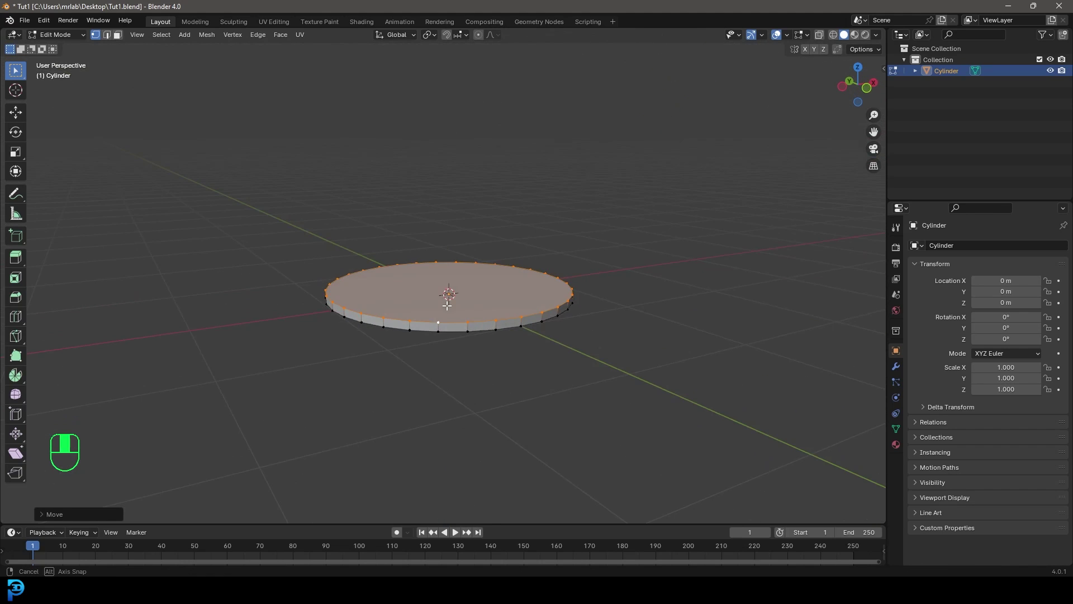
key("KP_7")
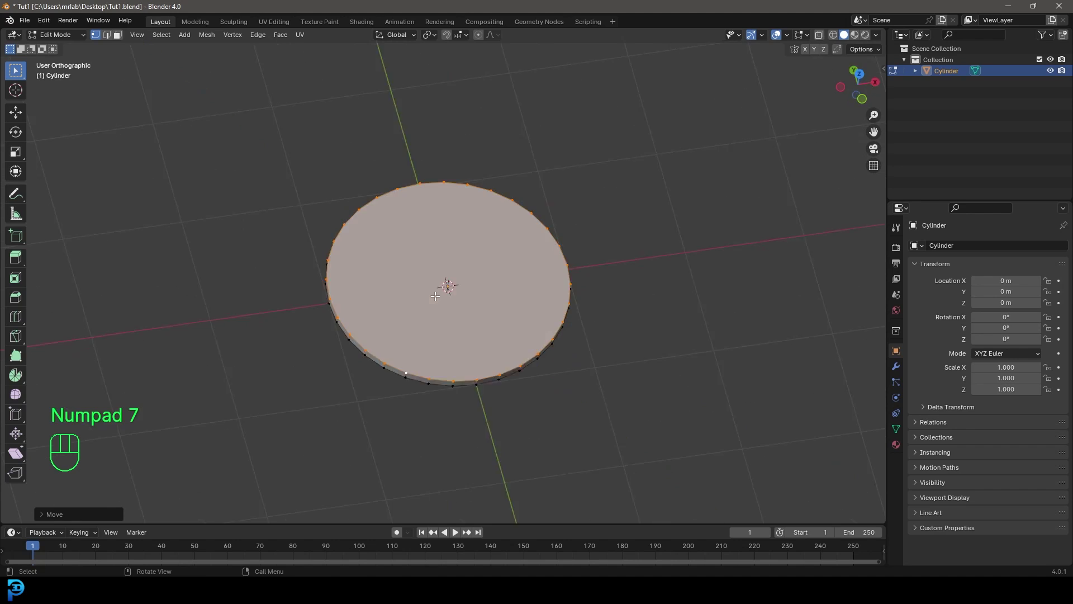
key("z")
left_click(339, 272)
left_click_drag(161, 247, 391, 292)
scroll(319, 297, "up", 3)
middle_click_drag(319, 298, 370, 309, "shift")
scroll(396, 312, "up", 3)
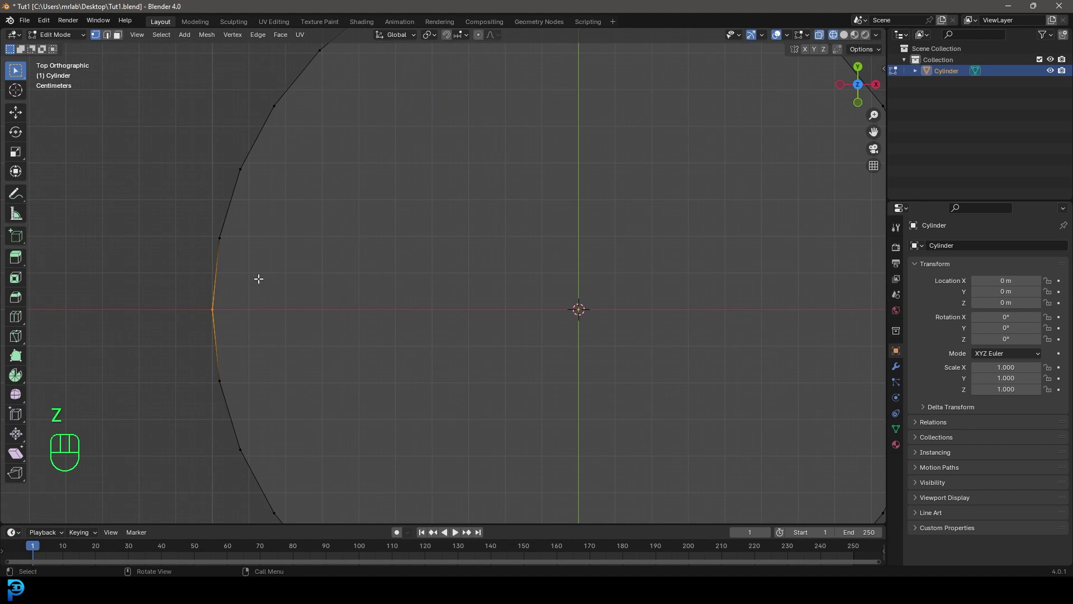
scroll(305, 298, "down", 3)
middle_click_drag(350, 344, 440, 244)
scroll(439, 335, "up", 2)
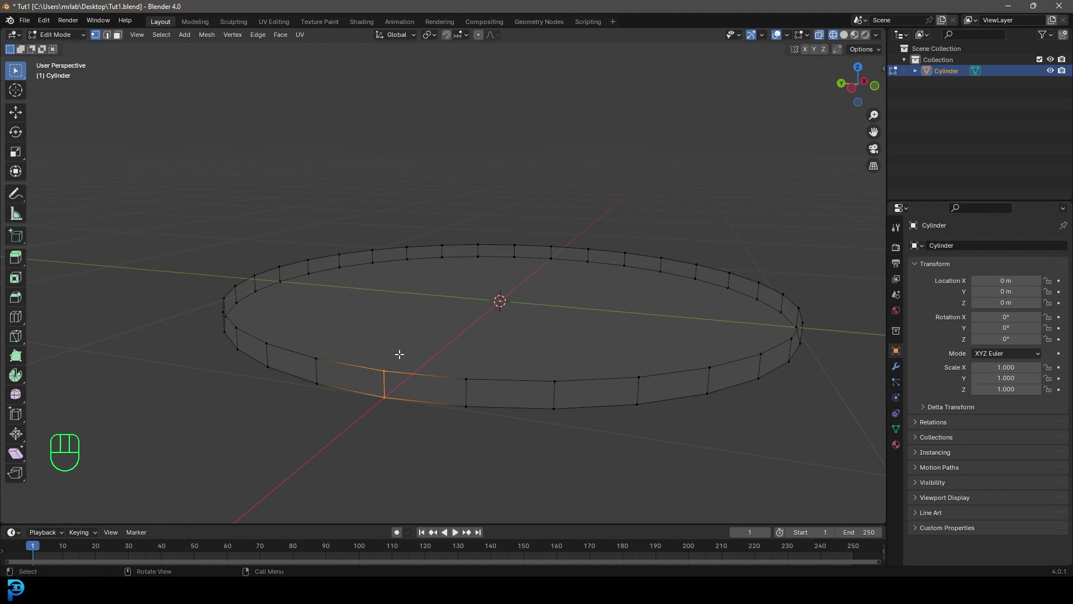
key("ctrl+i")
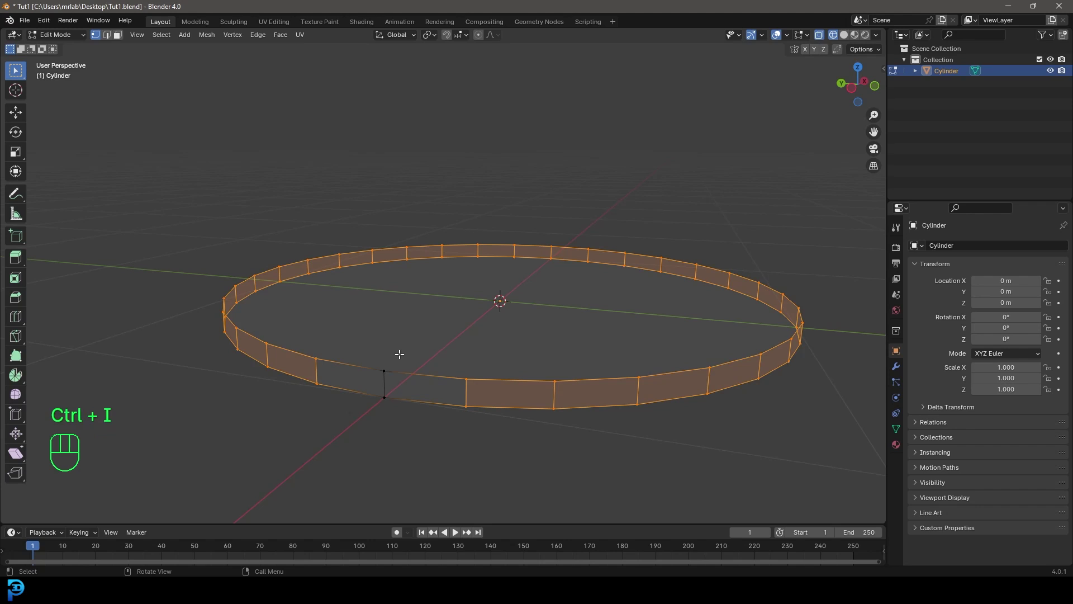
key("Delete")
left_click(399, 354)
Step: Add a Screw modifier to the remaining vertical edge and display the result in solid shading
middle_click_drag(439, 293, 459, 337)
scroll(441, 349, "up", 1)
key("a")
middle_click_drag(410, 384, 412, 371)
scroll(412, 372, "up", 1)
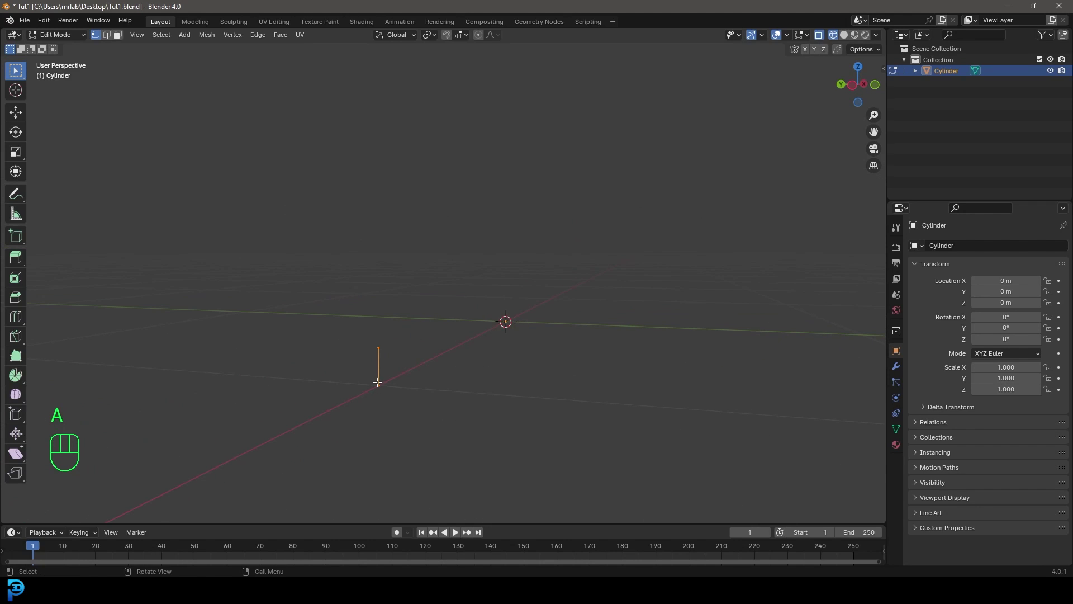
left_click(896, 367)
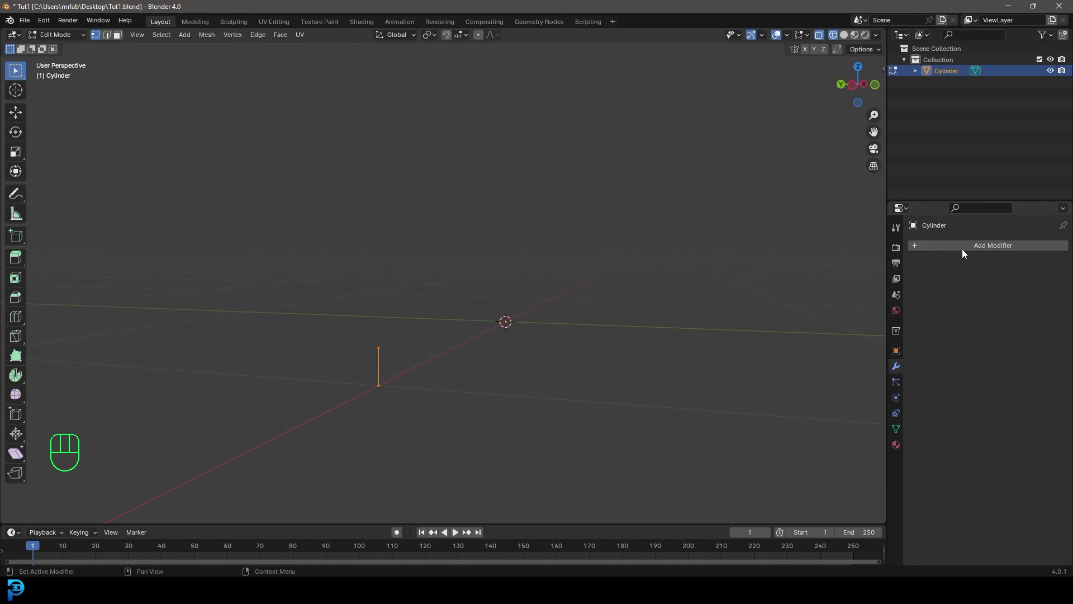
left_click(986, 246)
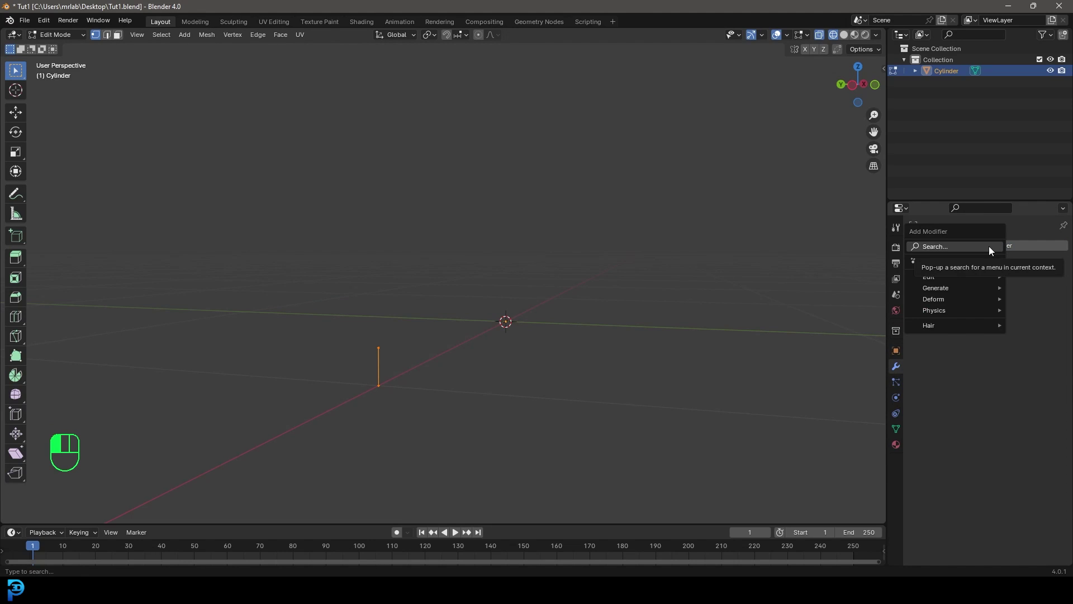
left_click(989, 246)
type("screw")
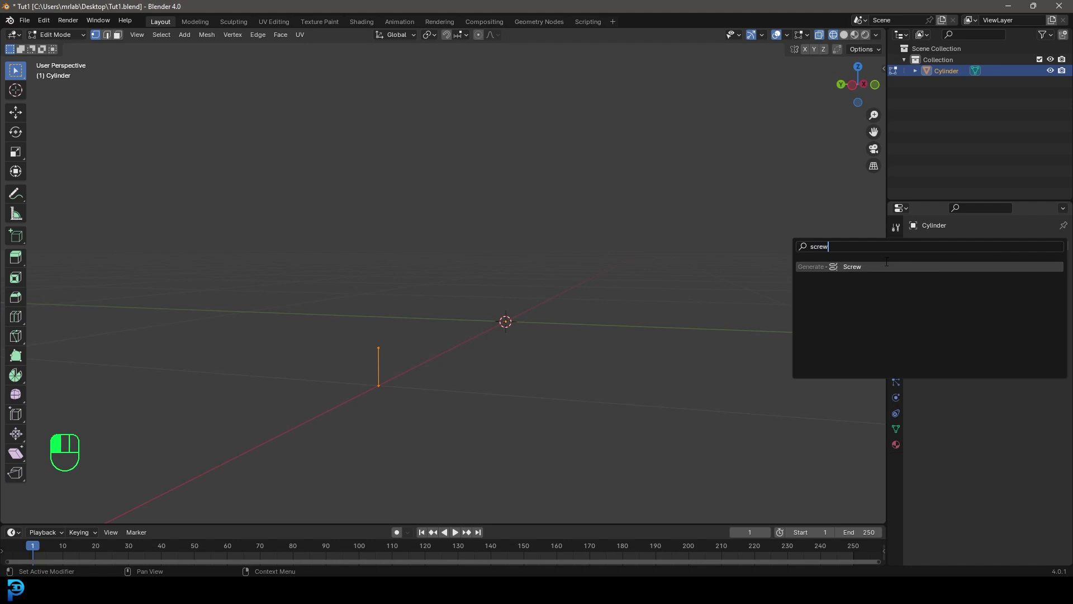
key("Return")
key("z")
left_click(644, 267)
Step: In front view, extrude the edge's upper vertex about 0.0037 m inward on X and 0.0055 m up on Z as a small corner bevel
middle_click_drag(429, 350, 616, 292)
key("KP_1")
scroll(471, 317, "up", 6)
middle_click_drag(360, 291, 290, 334, "shift")
left_click(459, 314)
scroll(460, 332, "up", 3)
scroll(391, 303, "up", 3)
scroll(290, 333, "down", 9)
middle_click_drag(553, 344, 514, 373)
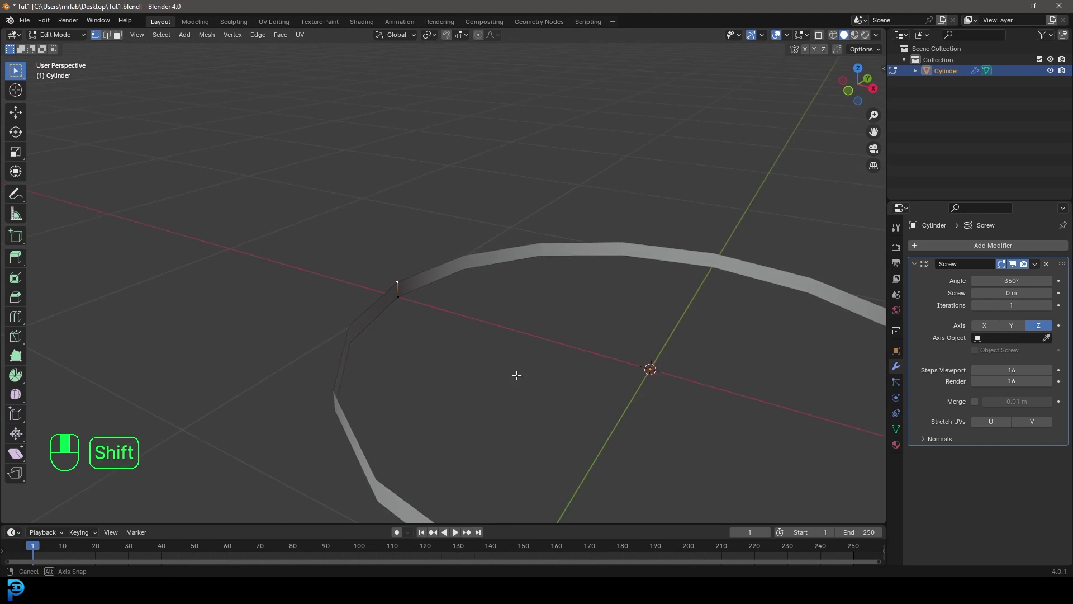
key("KP_1")
scroll(489, 364, "up", 4)
scroll(471, 310, "up", 3)
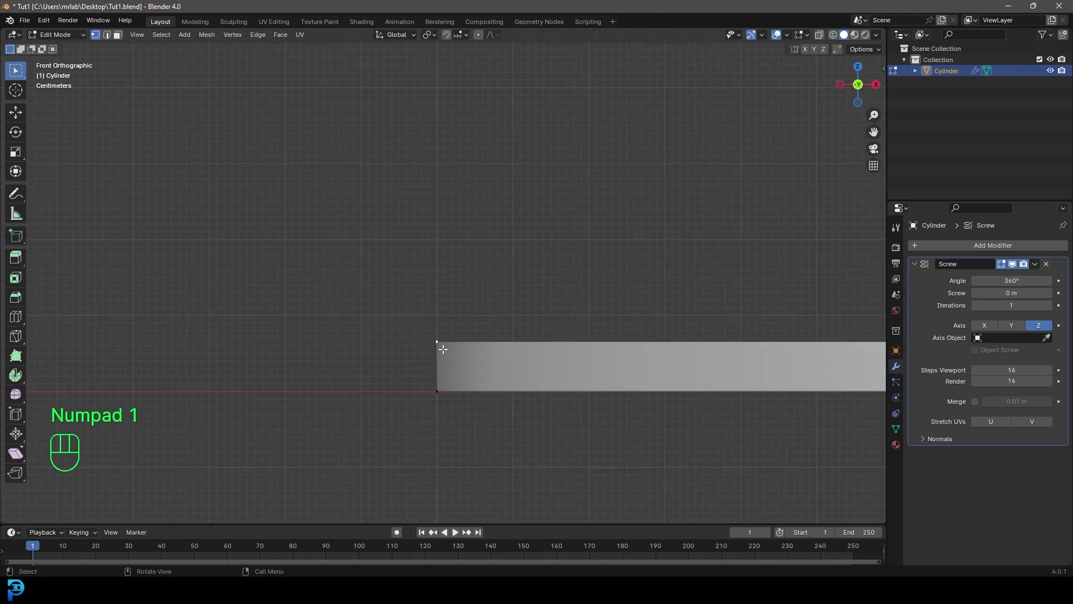
key("e")
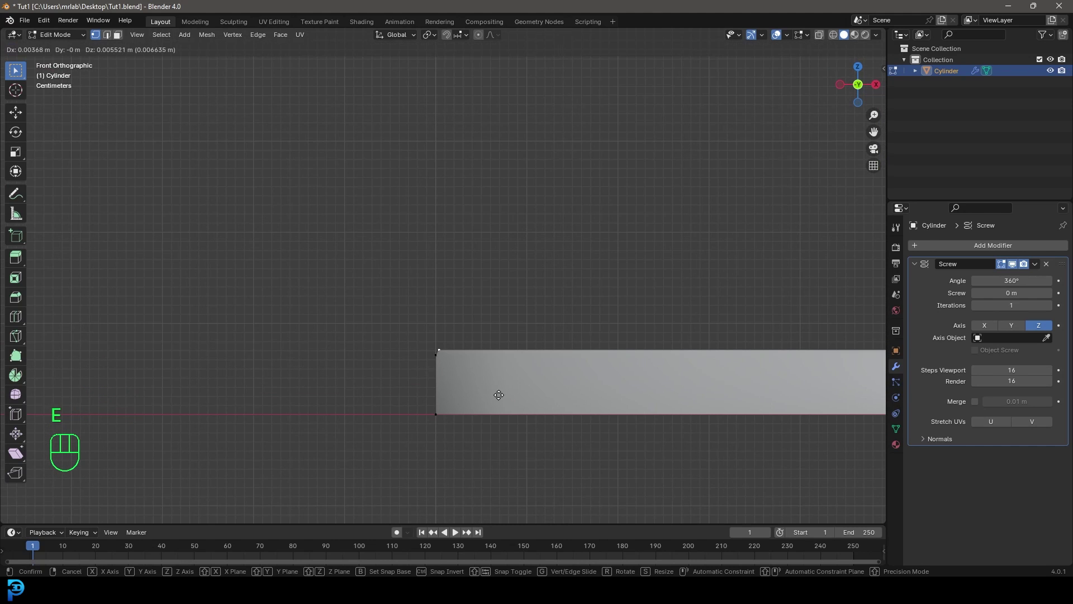
left_click(498, 394)
Step: Extrude the profile's end vertex inward with a slight rise to form a short, nearly flat rim segment
middle_click_drag(499, 395, 322, 374, "shift")
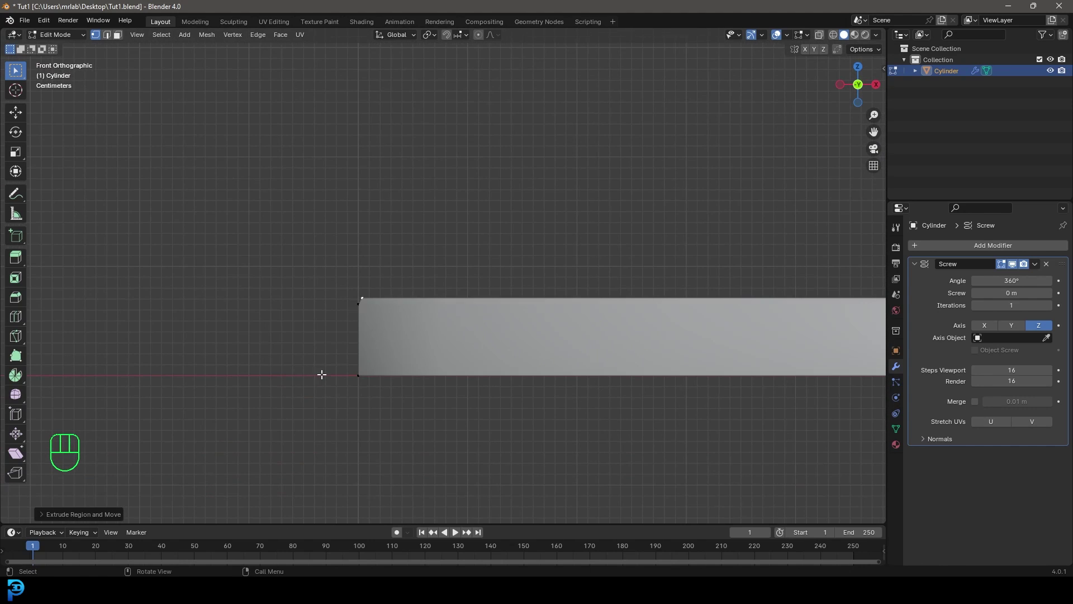
key("e")
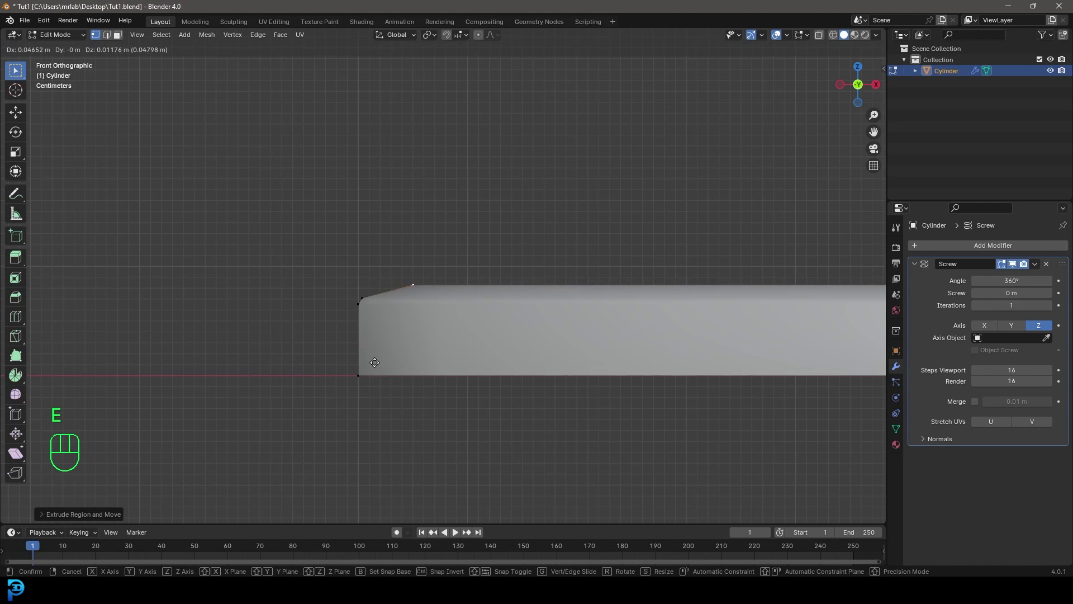
left_click(356, 369)
scroll(358, 369, "down", 4)
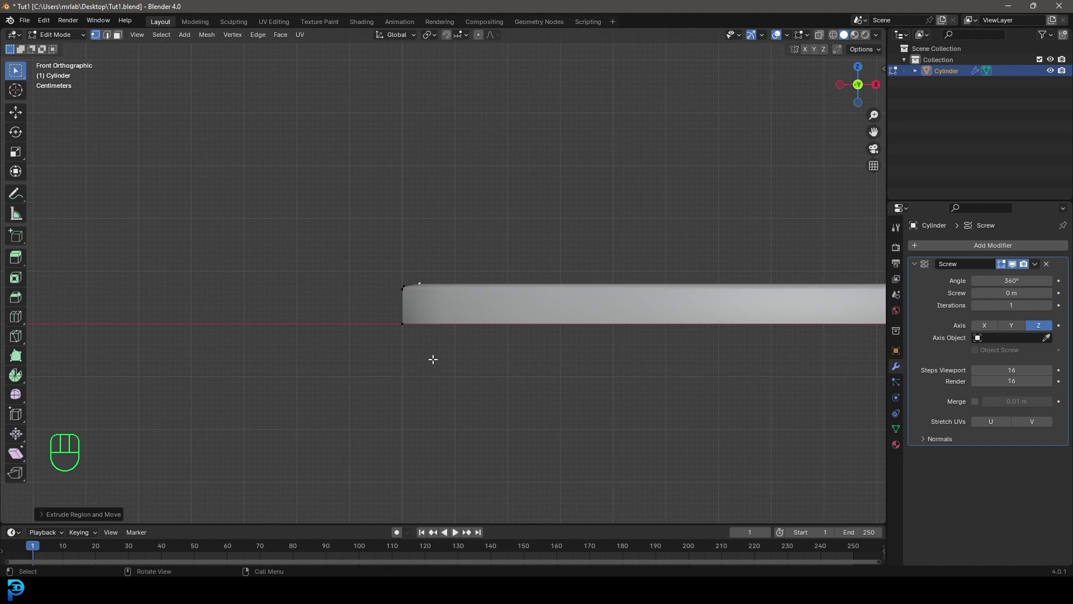
Step: Extrude the profile's end vertex inward and upward in successive segments to form the curved, sloping flank of the lantern foot
key("e")
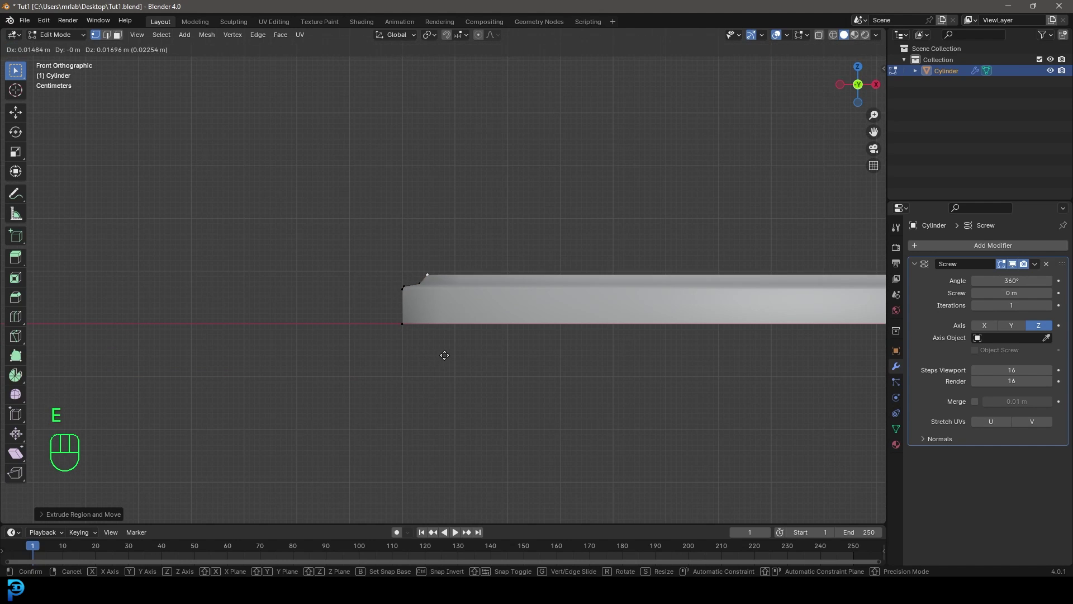
left_click(452, 344)
key("e")
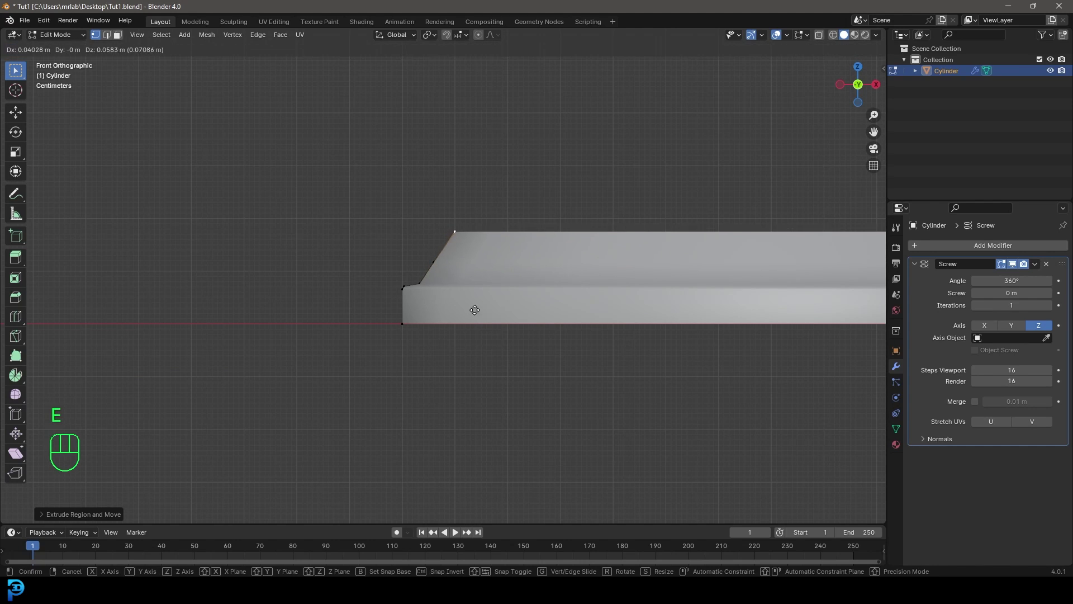
left_click(506, 284)
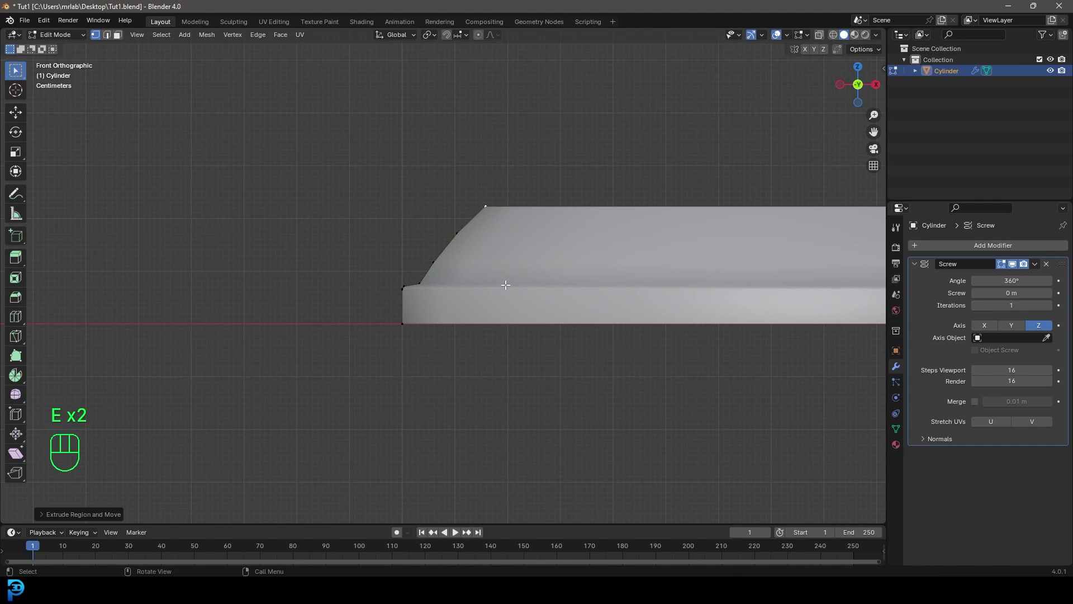
Step: Extrude the top vertex of the sloping flank about 0.03 m inward on X to form a short, nearly flat ledge
scroll(505, 285, "down", 3)
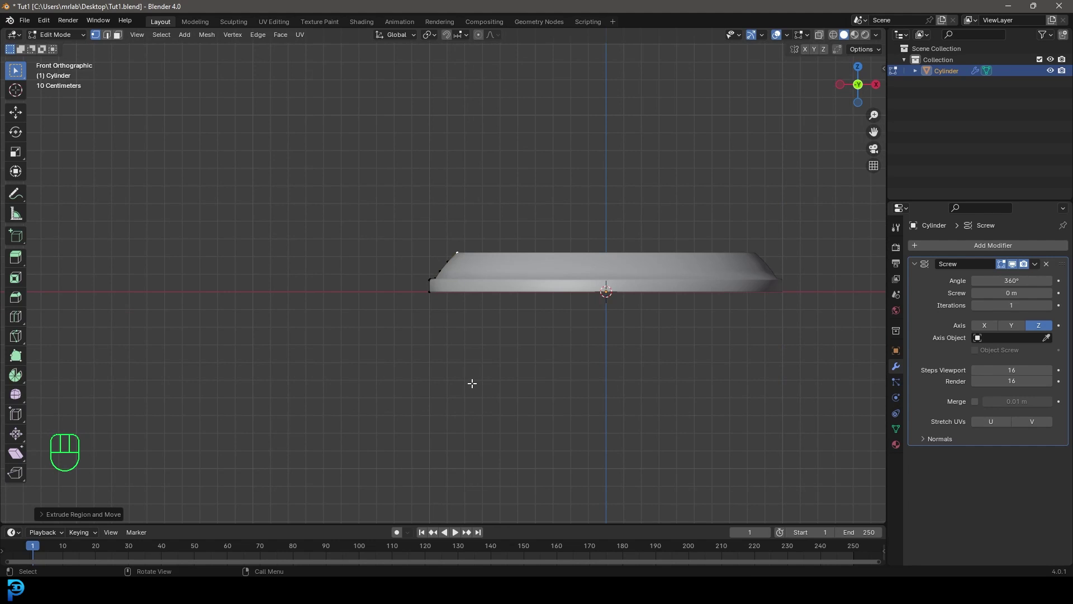
middle_click_drag(459, 293, 421, 335, "shift")
scroll(423, 337, "up", 3)
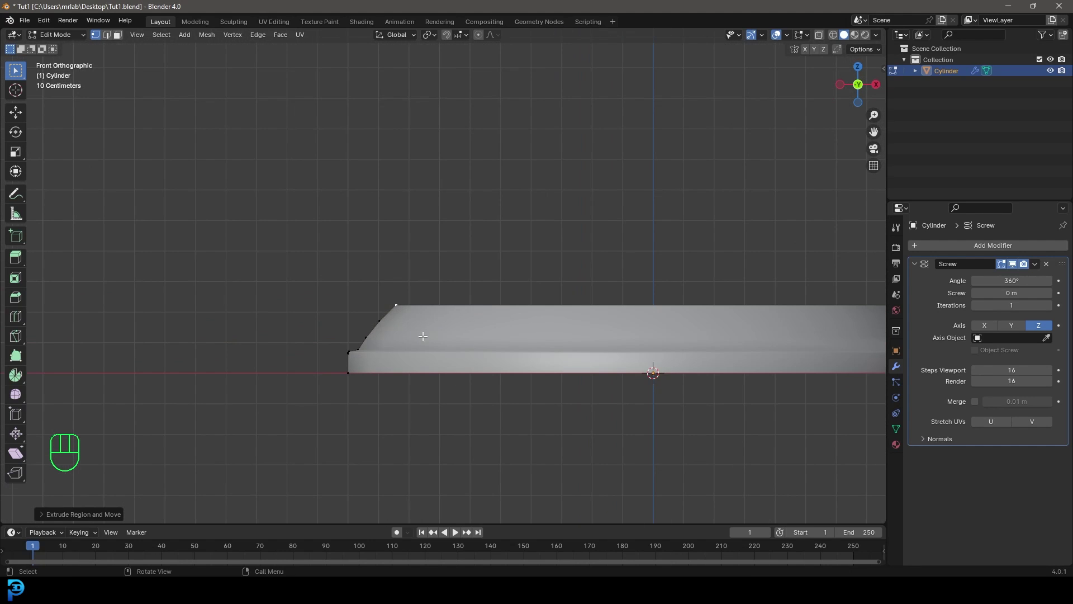
scroll(422, 338, "up", 3)
key("e")
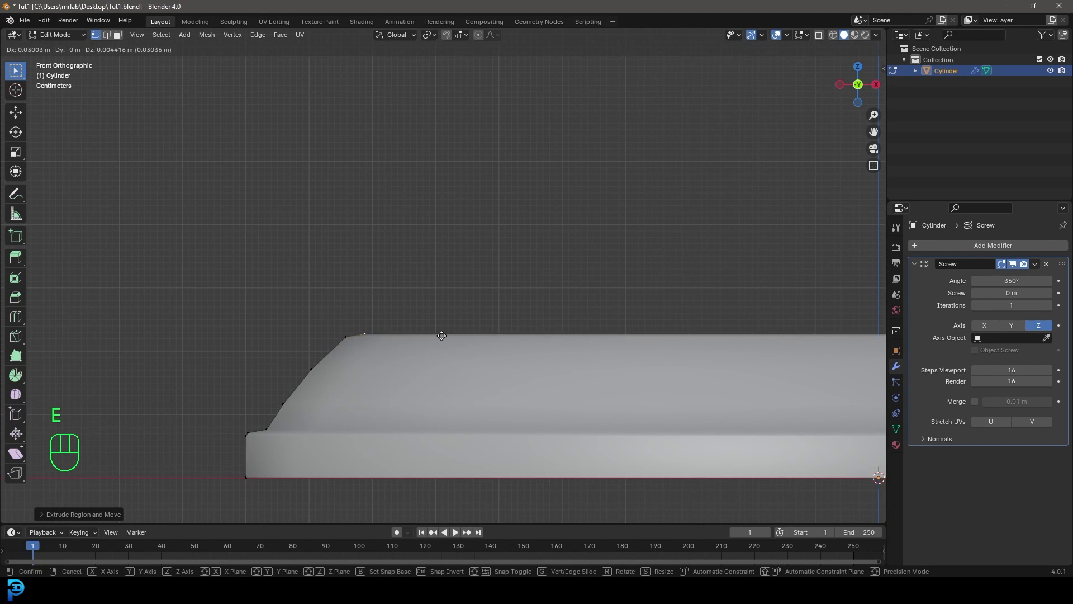
left_click(438, 341)
Step: Extrude the ledge's end vertex a short distance straight up along Z to form a small vertical lip
scroll(436, 347, "down", 1)
scroll(438, 348, "down", 2)
key("e")
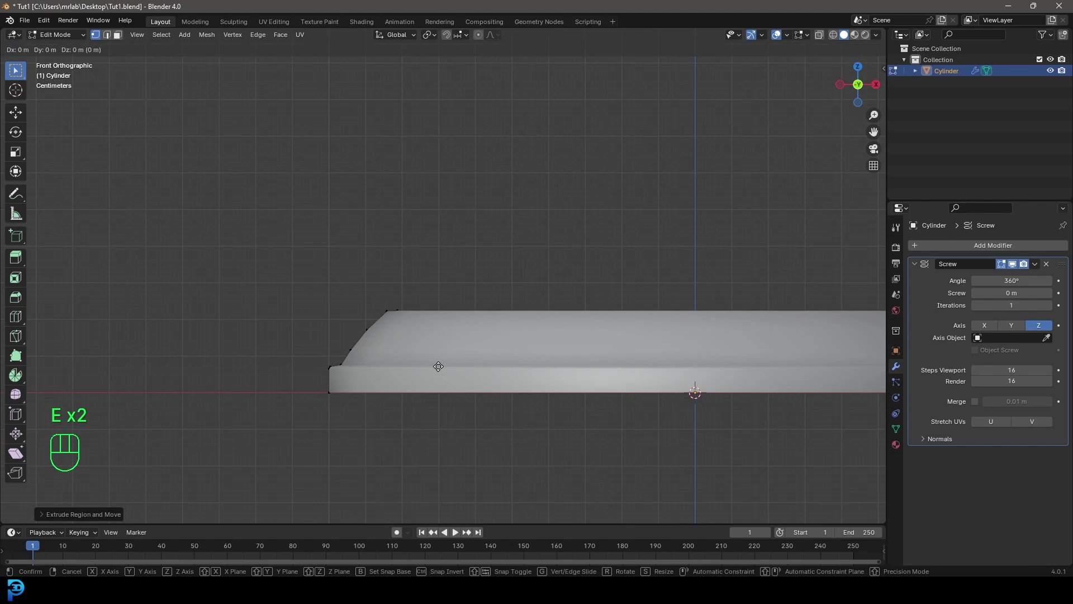
key("z")
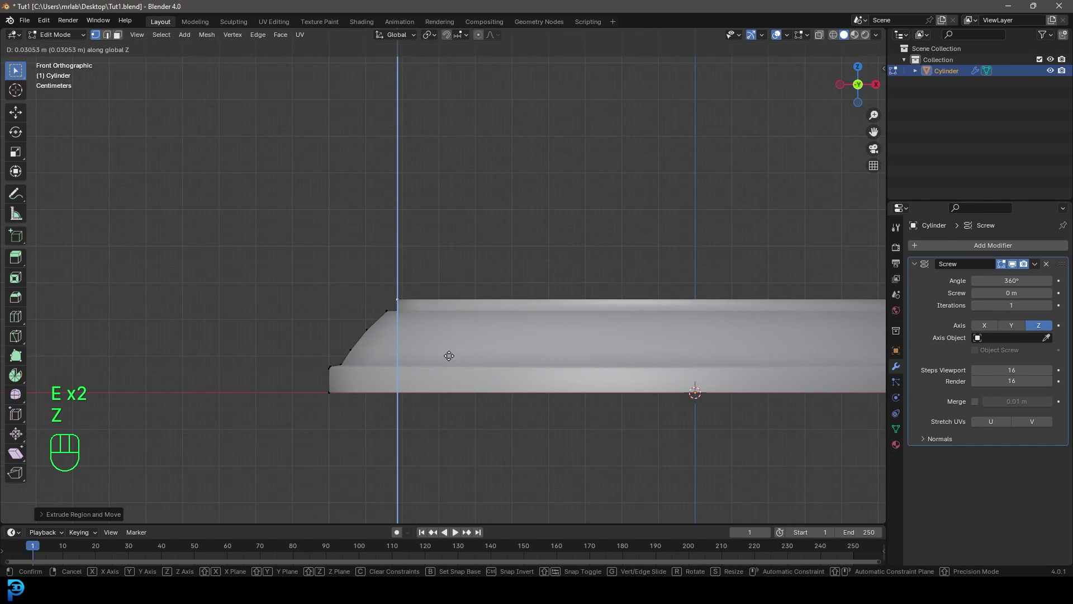
left_click(451, 359)
Step: Extrude the lip's top vertex about 0.4 m straight up along Z to form the tall cylindrical wall of the base
scroll(450, 358, "down", 3)
key("e")
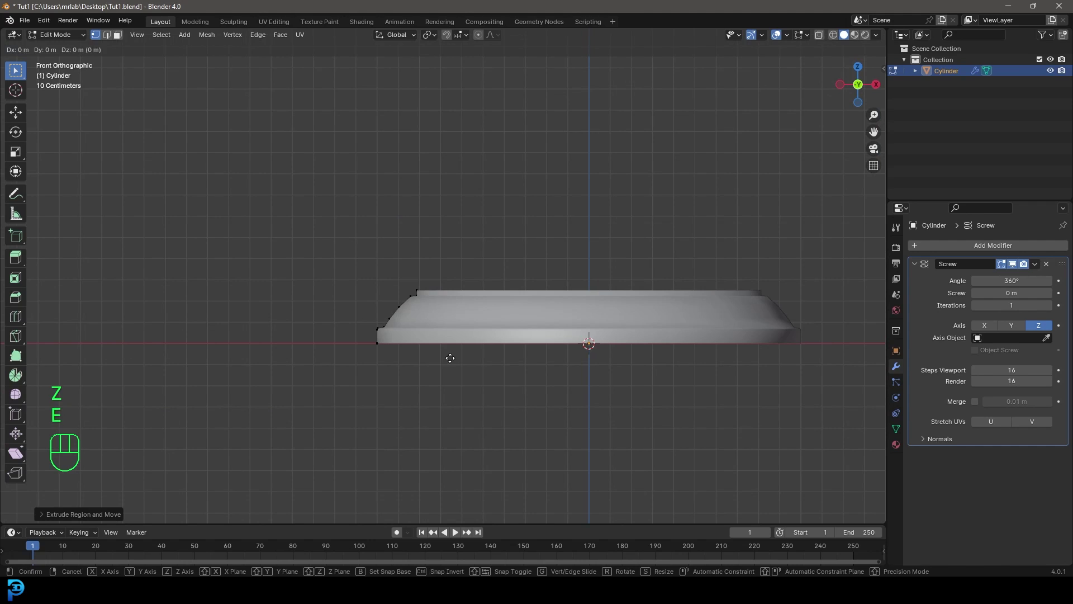
key("z")
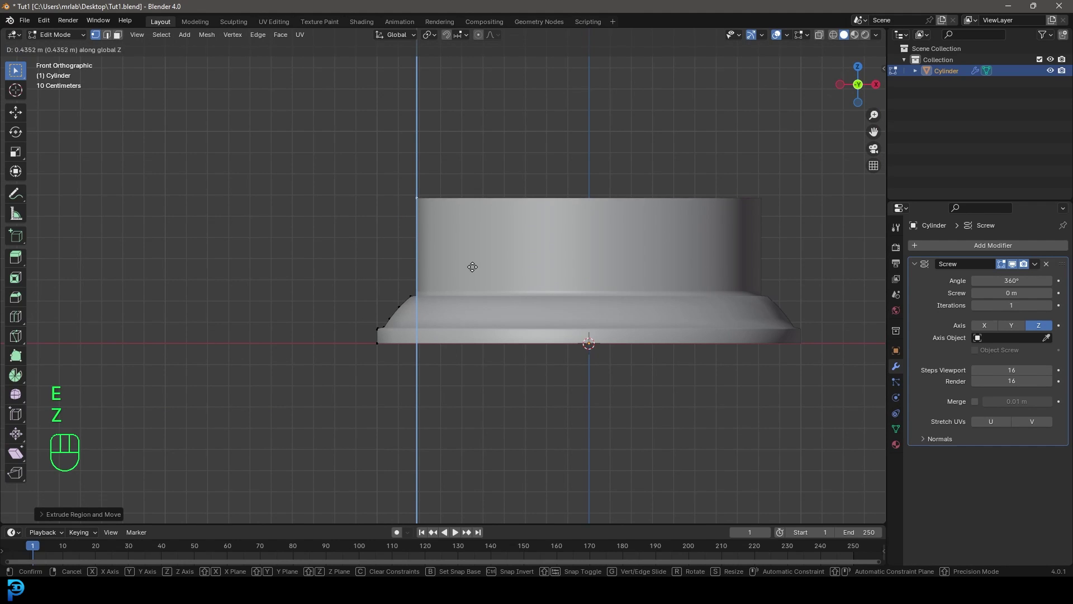
left_click(474, 280)
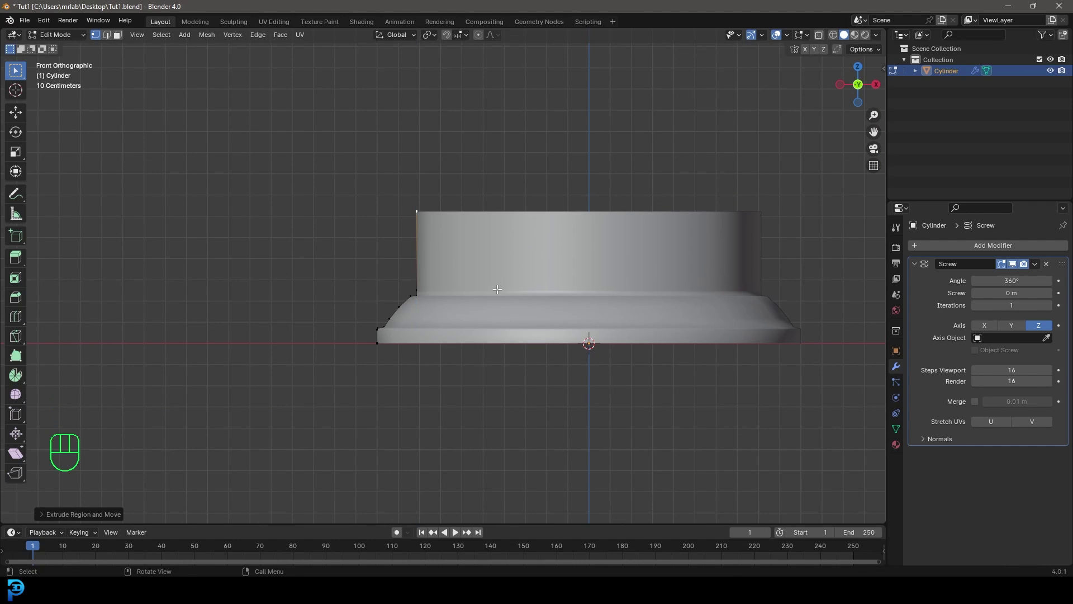
Step: Add a Subdivision Surface modifier to the cylinder object
left_click(994, 245)
left_click(994, 241)
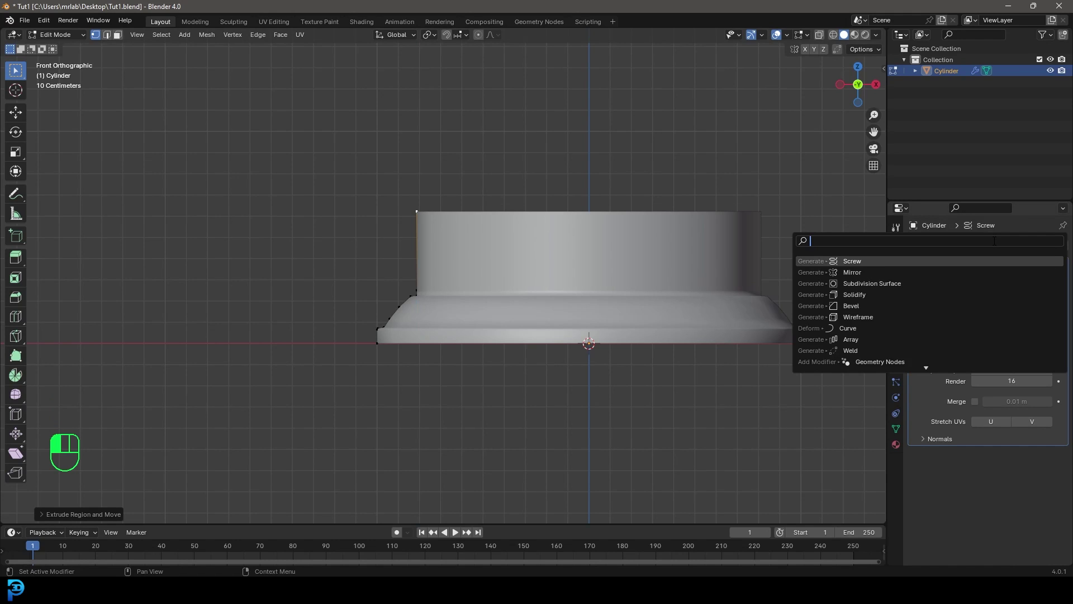
type("sub")
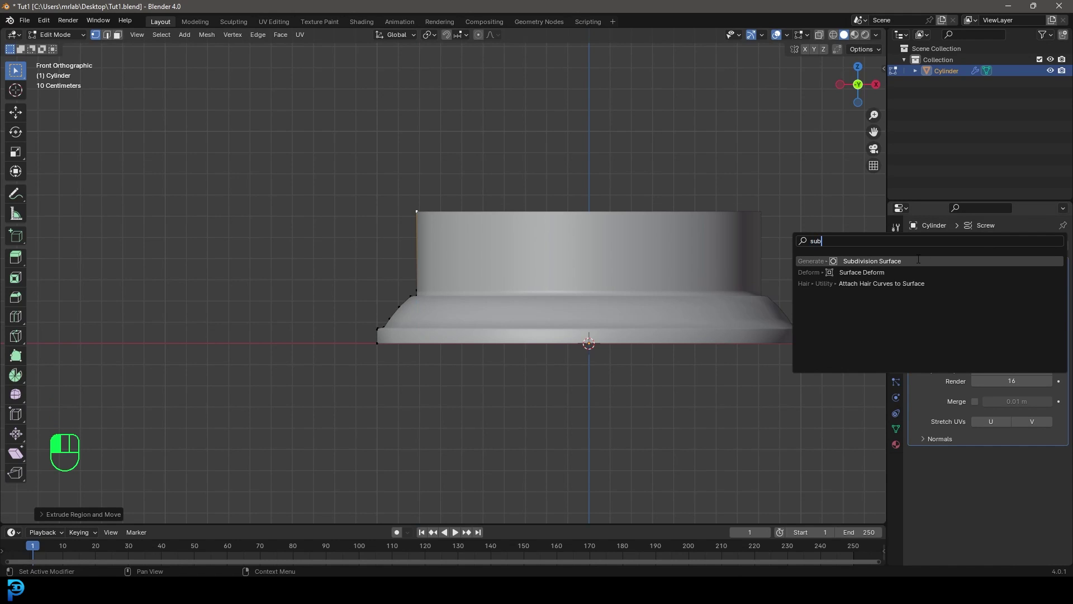
left_click(919, 261)
Step: Extrude the profile's bottom outer vertex a short distance inward along X to start the underside of the base
middle_click_drag(479, 239, 406, 433)
key("e")
key("x")
left_click(396, 373)
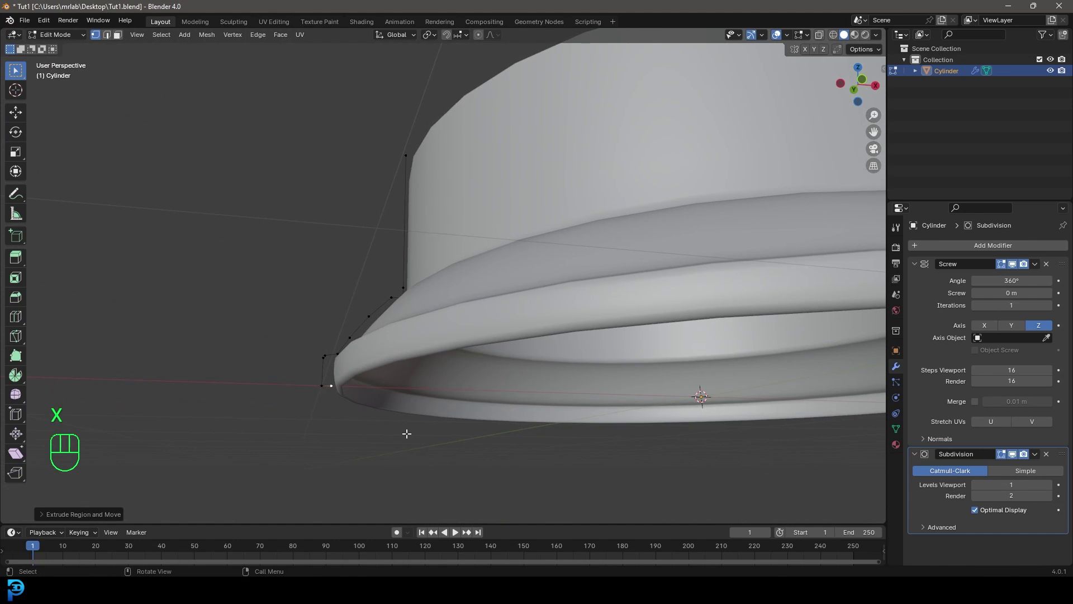
Step: Extrude the underside vertex farther inward along X and raise it along Z to recess the underside of the base
key("e")
key("x")
left_click(619, 435)
key("g")
key("z")
left_click(641, 389)
Step: Extrude the underside's inner vertex along X to the centre axis to close the hole beneath the base
scroll(641, 389, "down", 3)
middle_click_drag(641, 389, 594, 365)
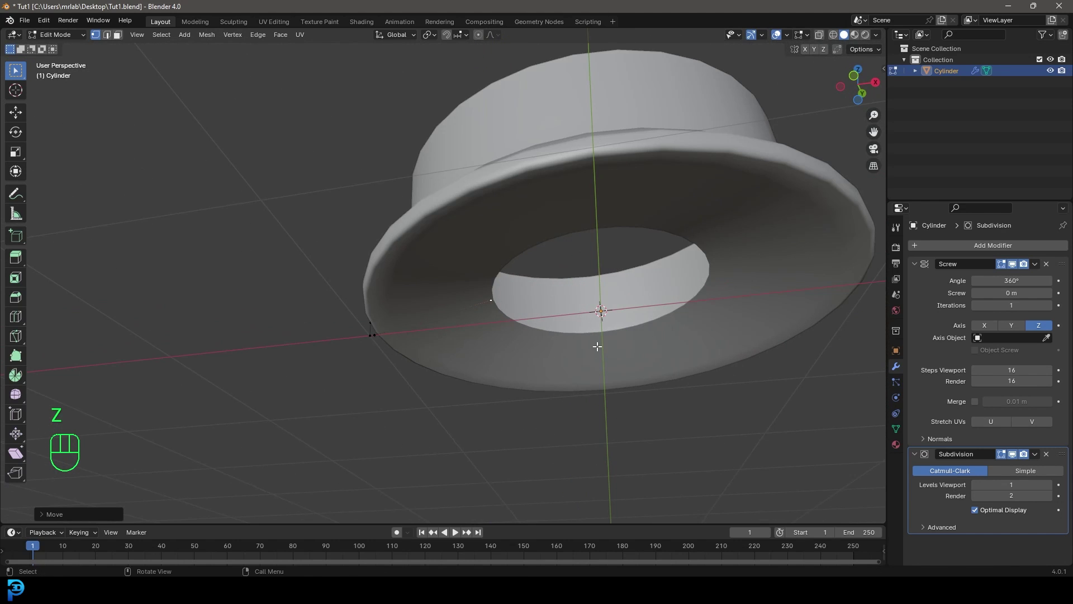
key("e")
key("x")
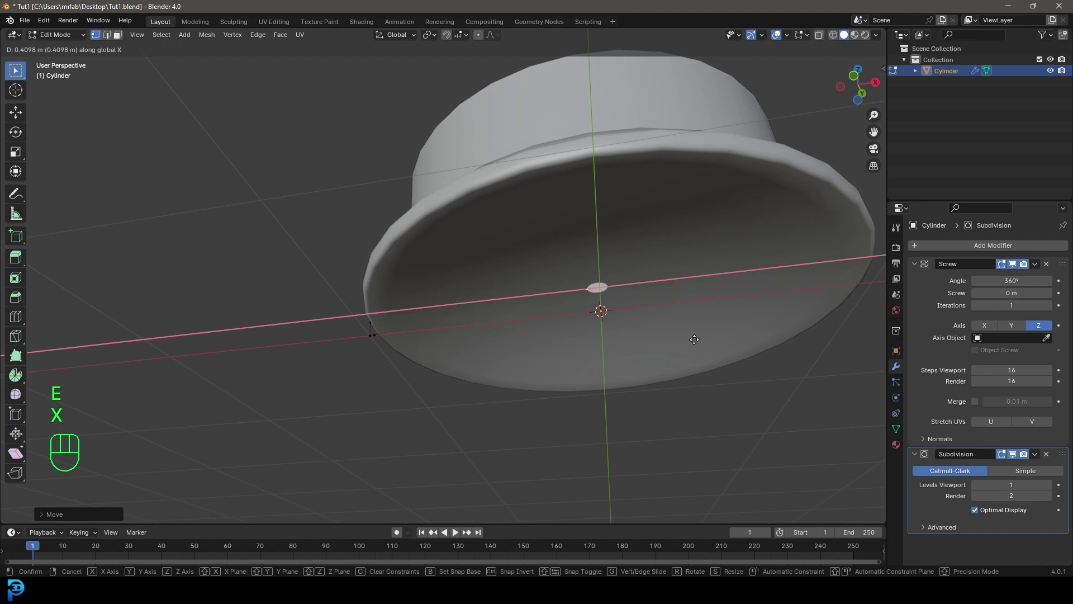
left_click(603, 279)
scroll(679, 280, "up", 4)
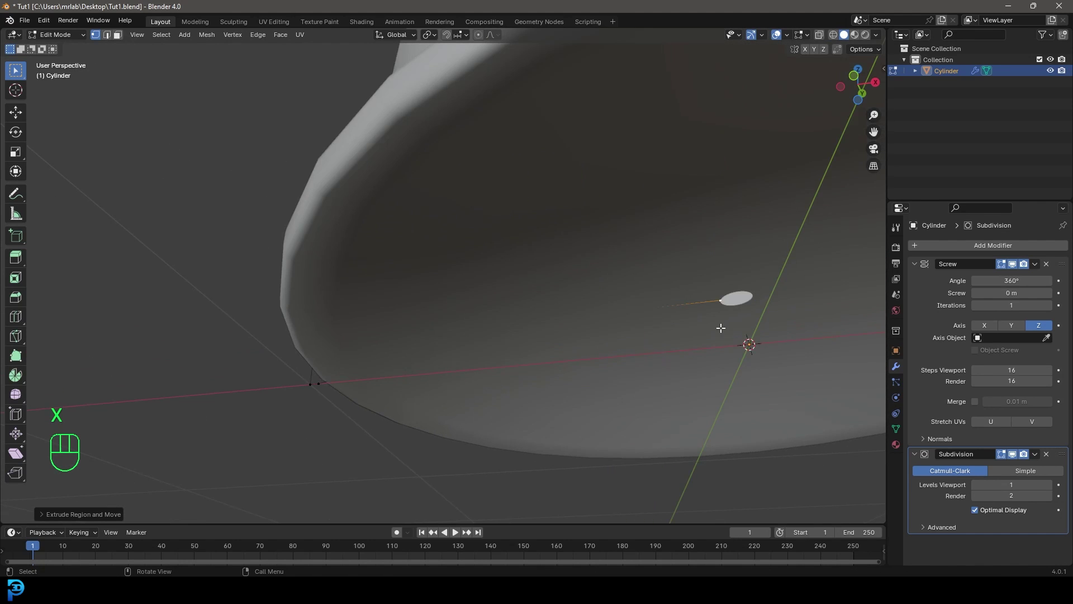
scroll(718, 324, "down", 6)
middle_click_drag(629, 325, 618, 275)
scroll(710, 231, "up", 6)
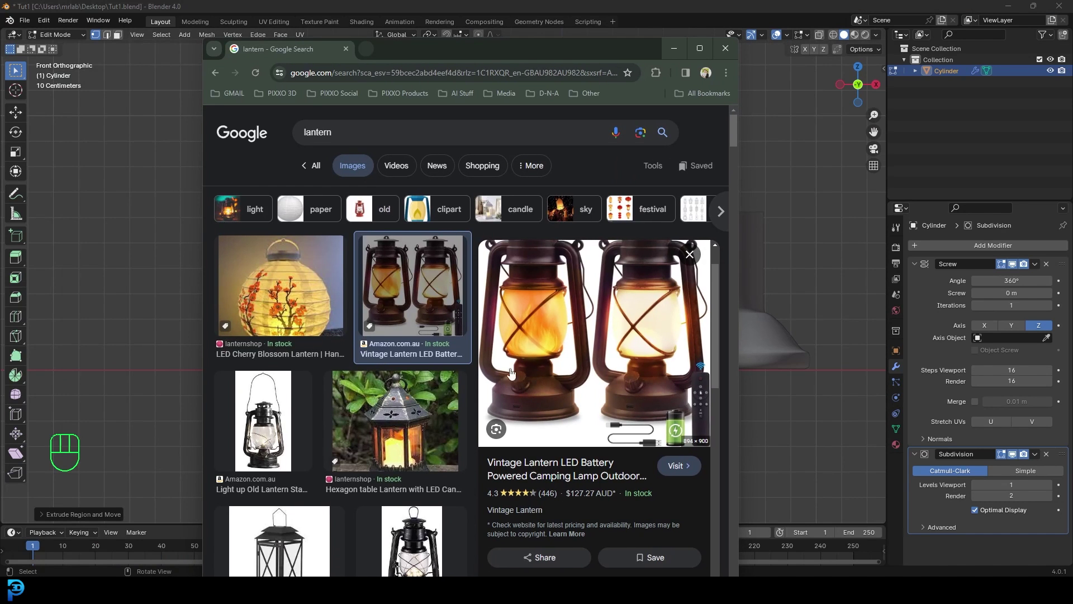
Step: Return to Blender from the lantern reference image and extrude the wall's top vertex slightly inward and up as a small corner bevel
key("alt+Tab")
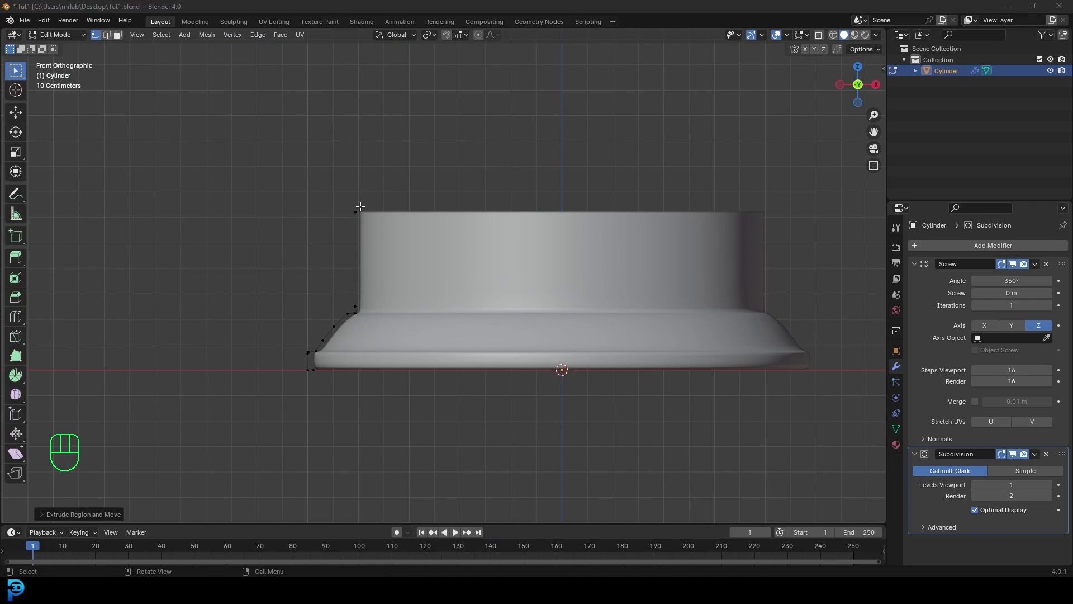
middle_click_drag(360, 207, 396, 276, "shift")
scroll(411, 310, "up", 1)
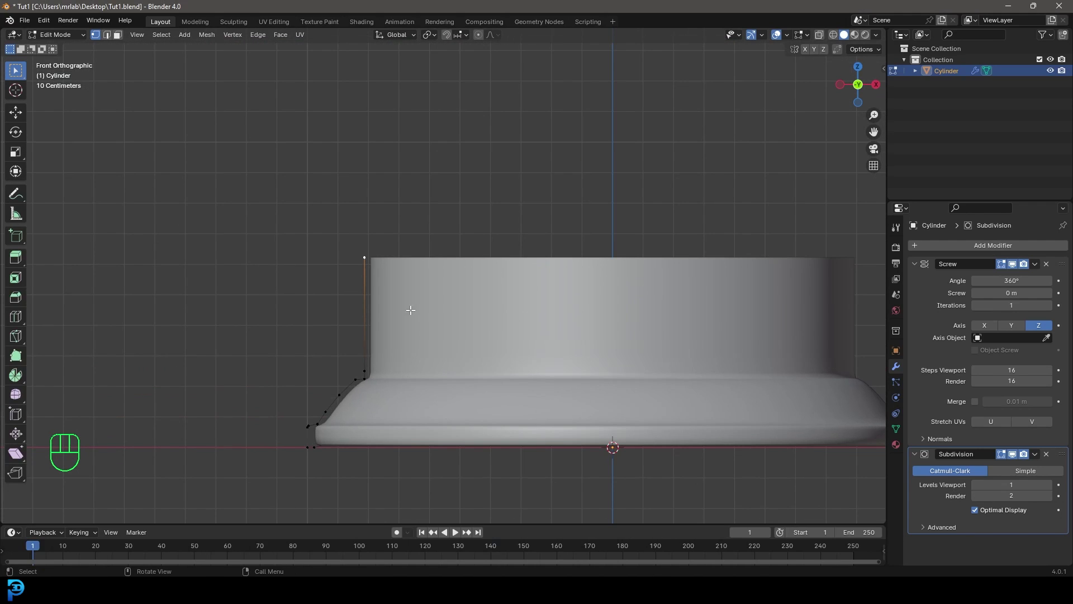
key("e")
left_click(446, 338)
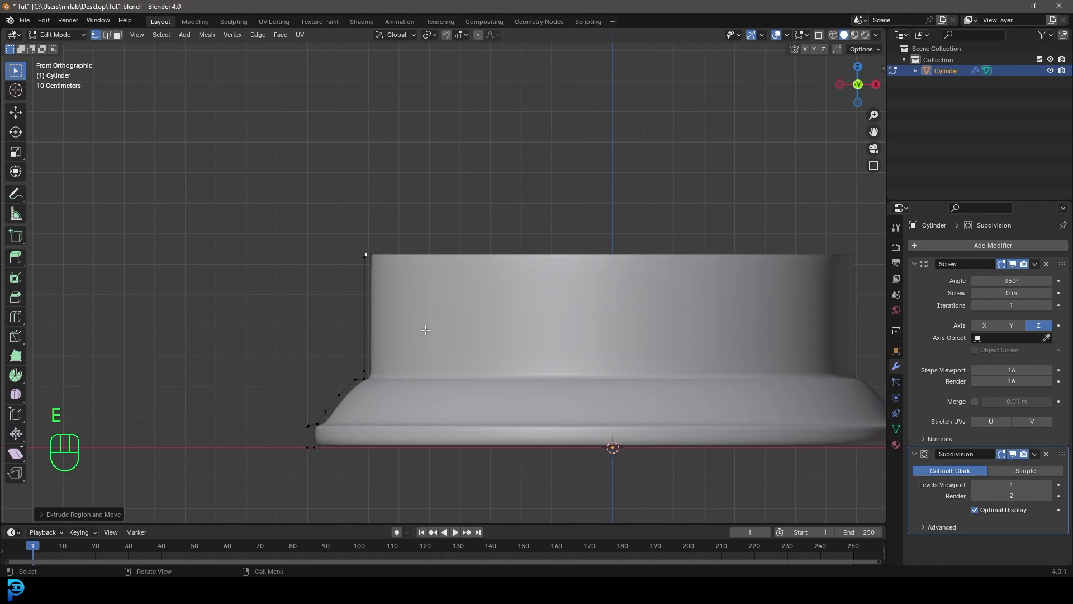
Step: Extrude the wall's end vertex inward and upward in four progressively flatter segments to form the domed shoulder of the base
key("e")
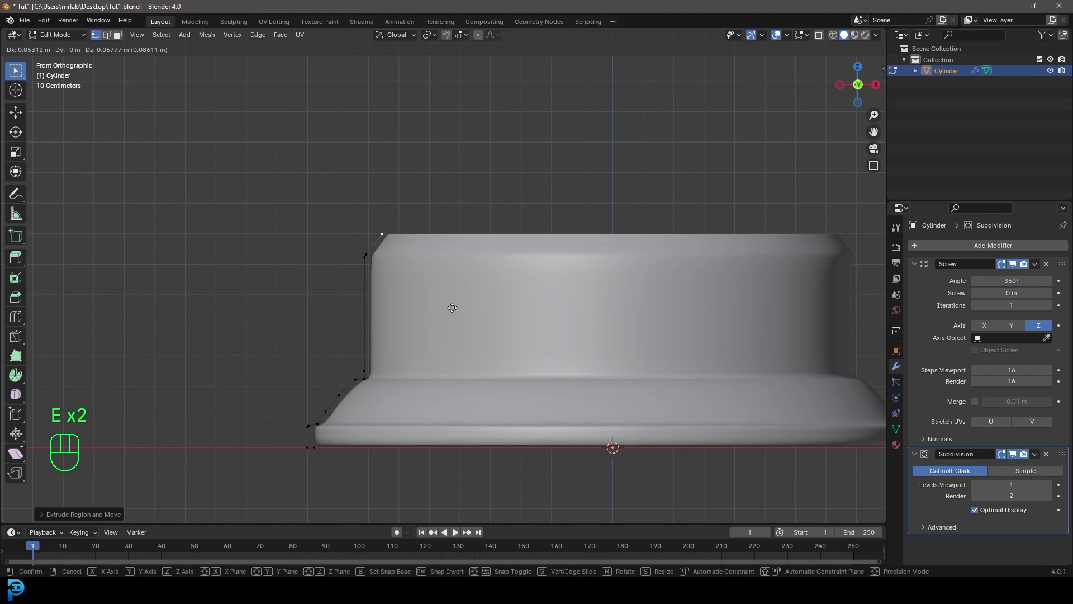
left_click(454, 304)
key("e")
left_click(488, 274)
key("e")
left_click(522, 253)
key("e")
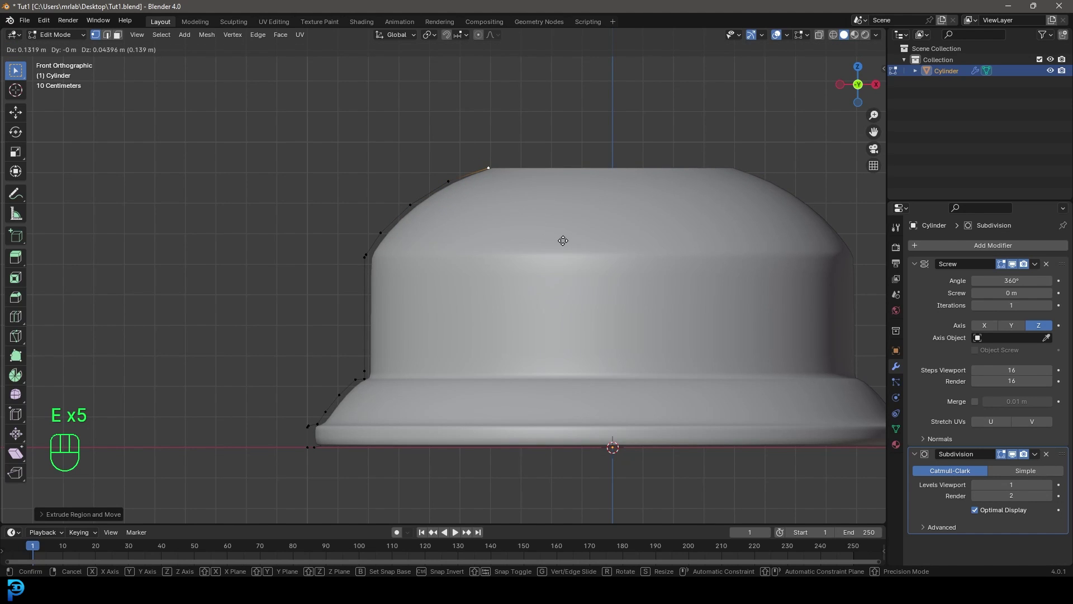
left_click(563, 241)
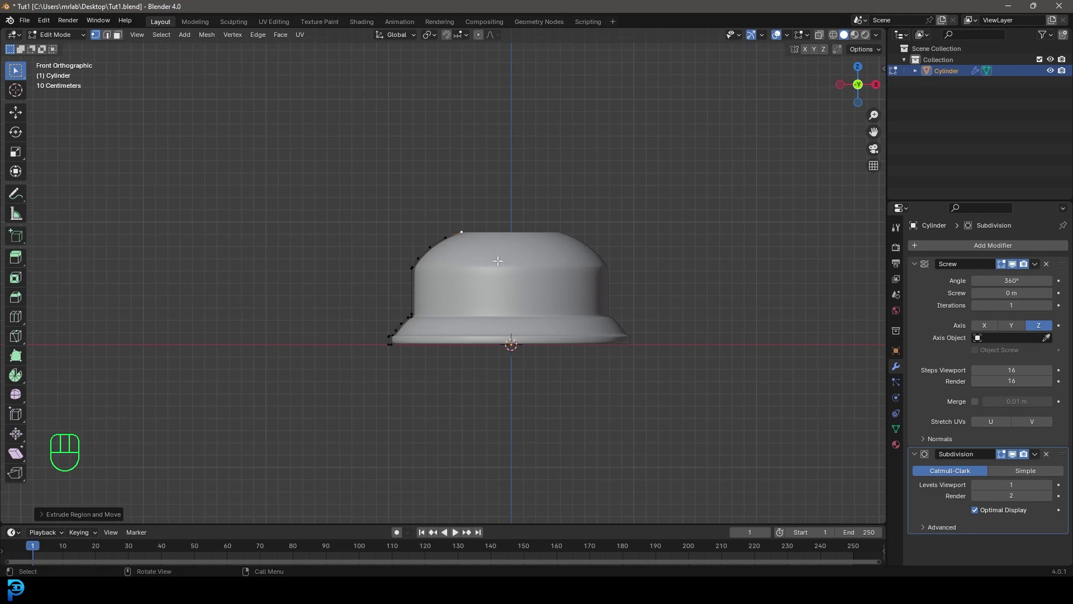
Step: Duplicate the dome's end vertex, display the model in wireframe, and place the duplicate slightly below the dome's edge
scroll(460, 235, "up", 6)
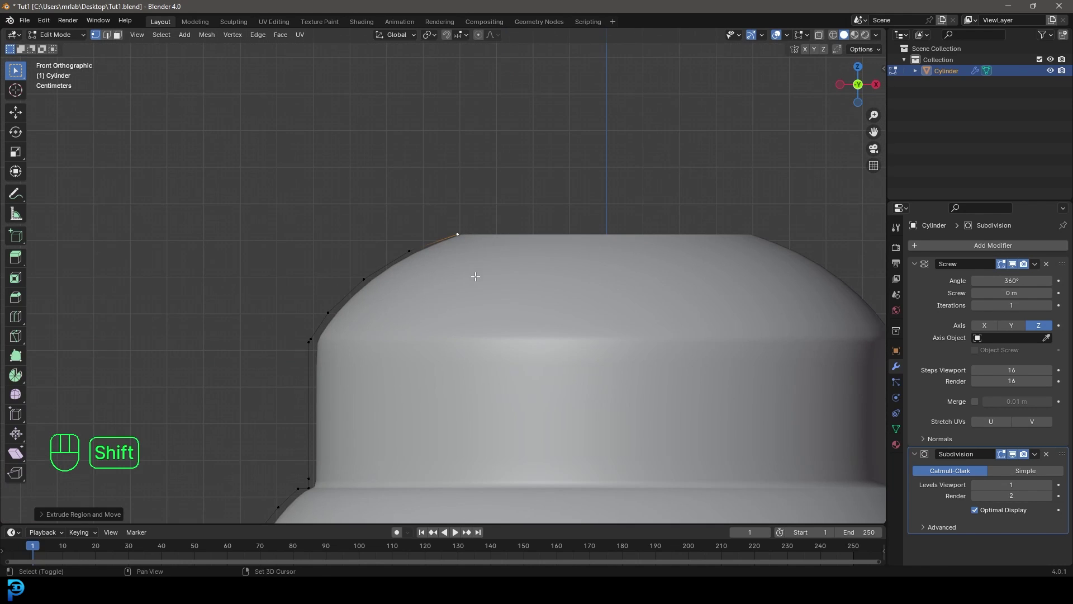
key("shift+d")
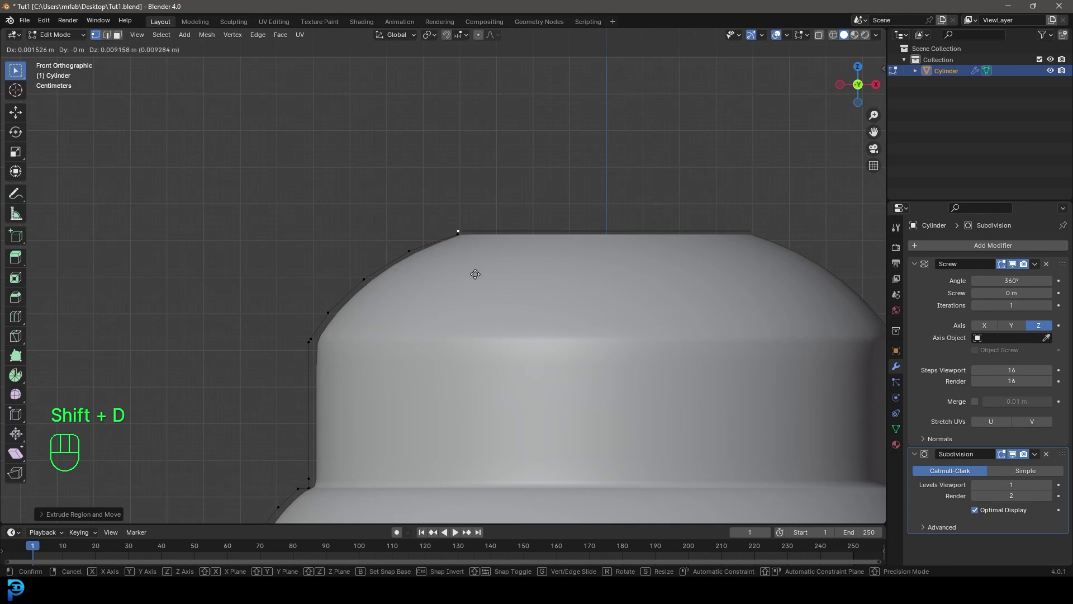
left_click(472, 286)
key("z")
left_click(392, 285)
scroll(469, 264, "up", 3)
middle_click_drag(472, 251, 446, 290, "shift")
key("g")
left_click(460, 286)
Step: Extrude the duplicated vertex about 0.17 m straight up along Z to form a cylindrical neck above the dome
key("e")
key("z")
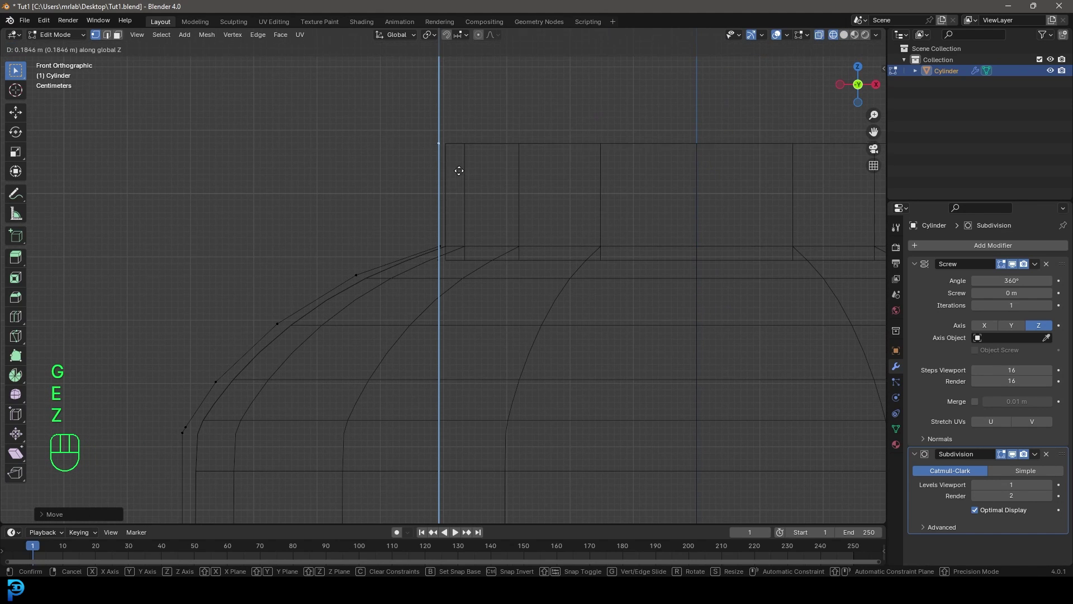
left_click(459, 180)
key("z")
left_click(522, 183)
scroll(508, 244, "down", 5)
mouse_move(454, 241)
middle_mouse_down()
mouse_move(478, 246)
mouse_move(510, 292)
mouse_move(580, 257)
mouse_move(526, 258)
middle_mouse_up()
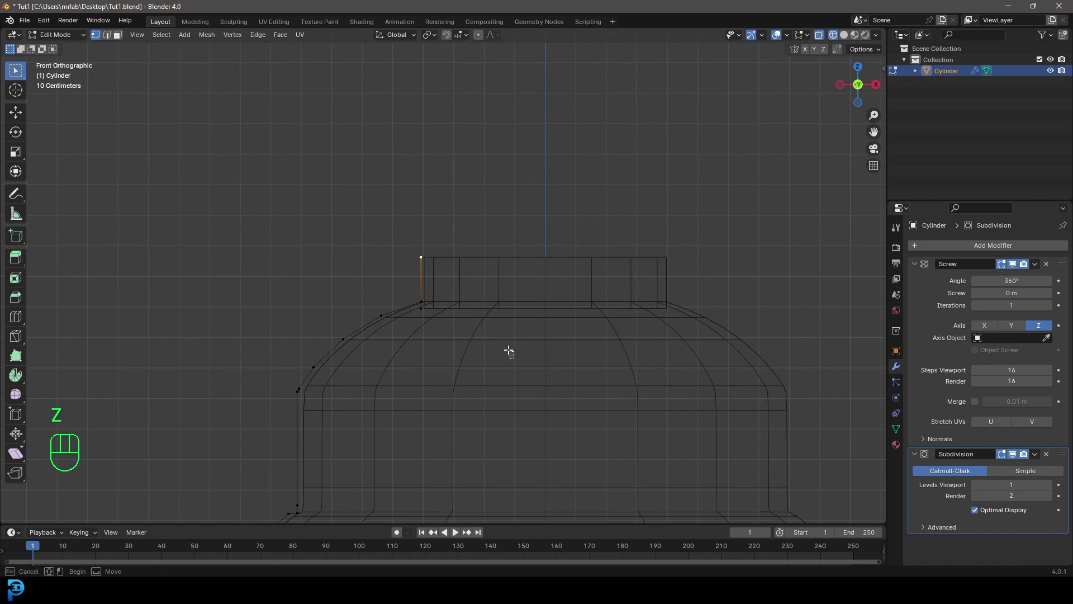
Step: Select the neck's vertices together with the dome's end vertex and move them about 0.05 m inward along X to narrow the neck
left_click_drag(514, 358, 407, 219)
scroll(450, 306, "up", 2)
key("g")
key("x")
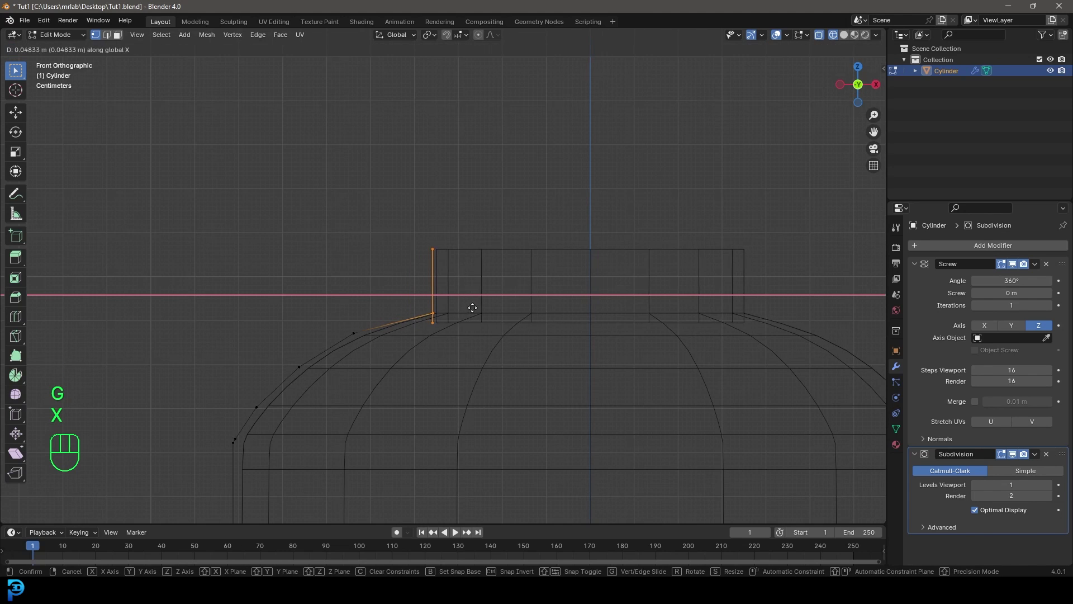
left_click(477, 314)
Step: Move the selected neck and dome-edge vertices slightly upward and display the model in solid shading
key("g")
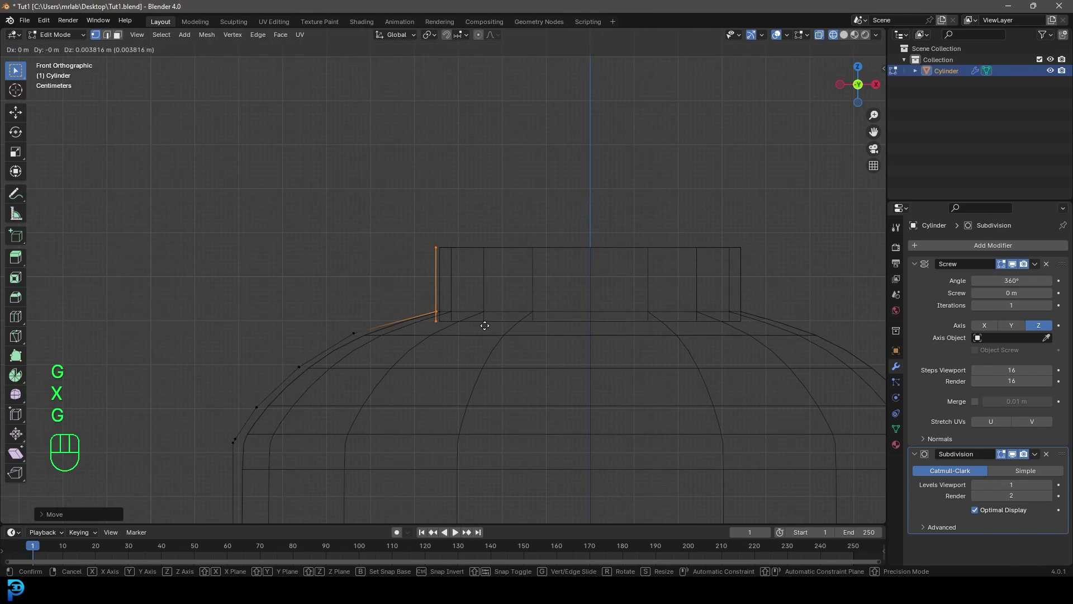
left_click(483, 320)
key("z")
left_click(571, 321)
Step: Extrude the neck's top vertex about 0.001 m inward on X and 0.0055 m up on Z as a small corner bevel
scroll(557, 402, "down", 4)
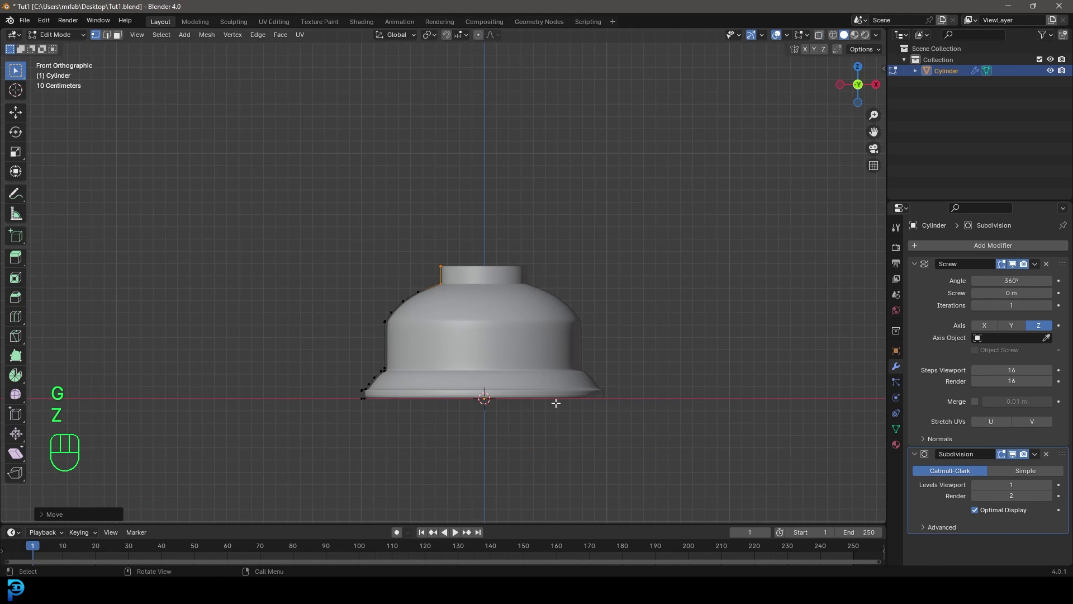
middle_click_drag(492, 351, 498, 374, "shift")
scroll(493, 374, "up", 5)
middle_click_drag(505, 327, 473, 286, "shift")
scroll(473, 287, "up", 3)
left_click(418, 263)
scroll(428, 310, "up", 3)
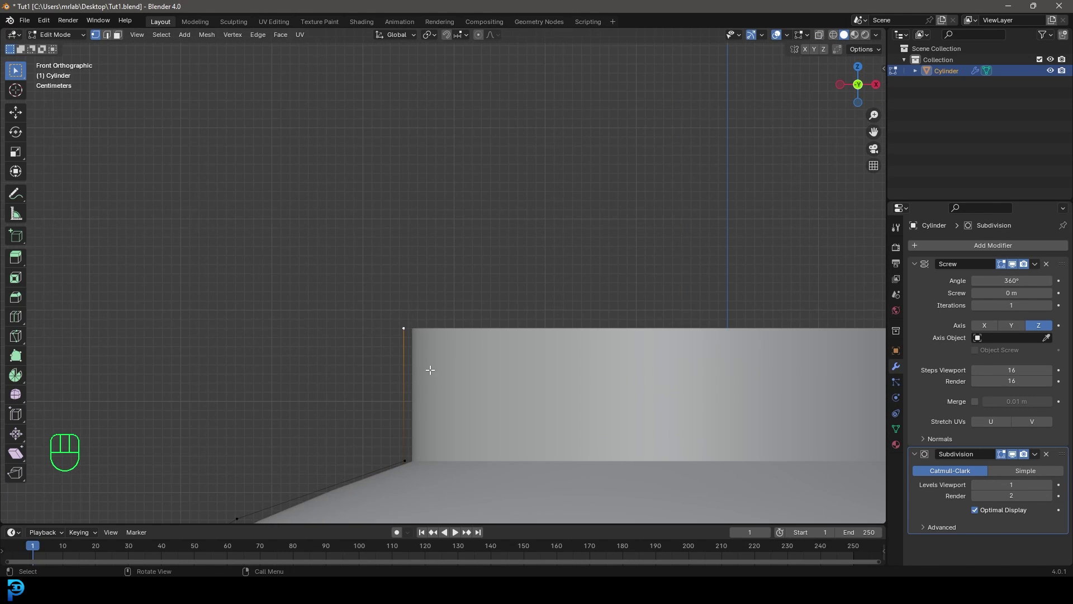
key("e")
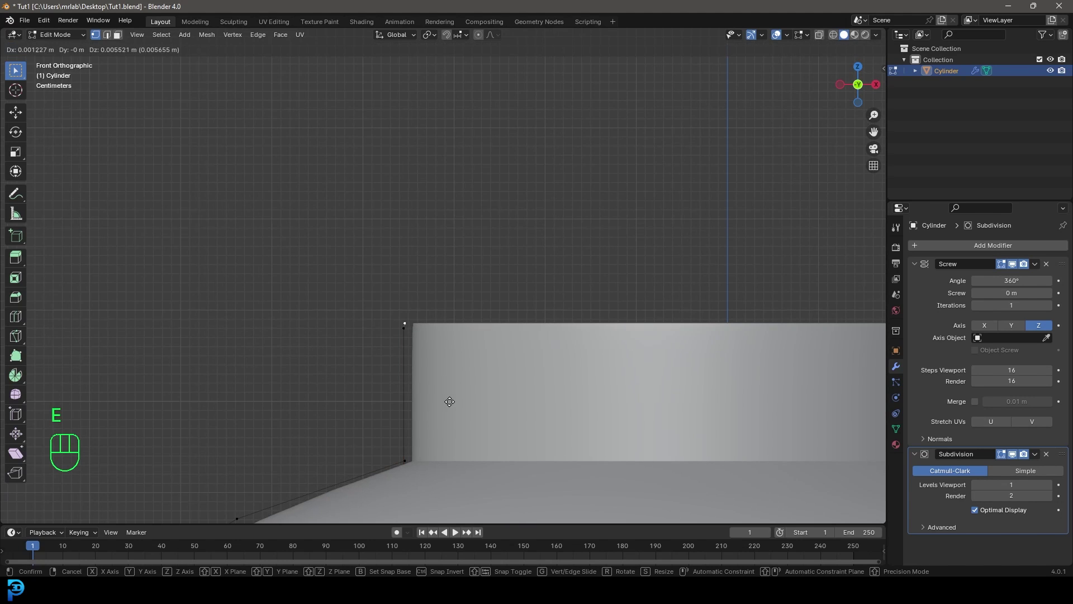
left_click(451, 402)
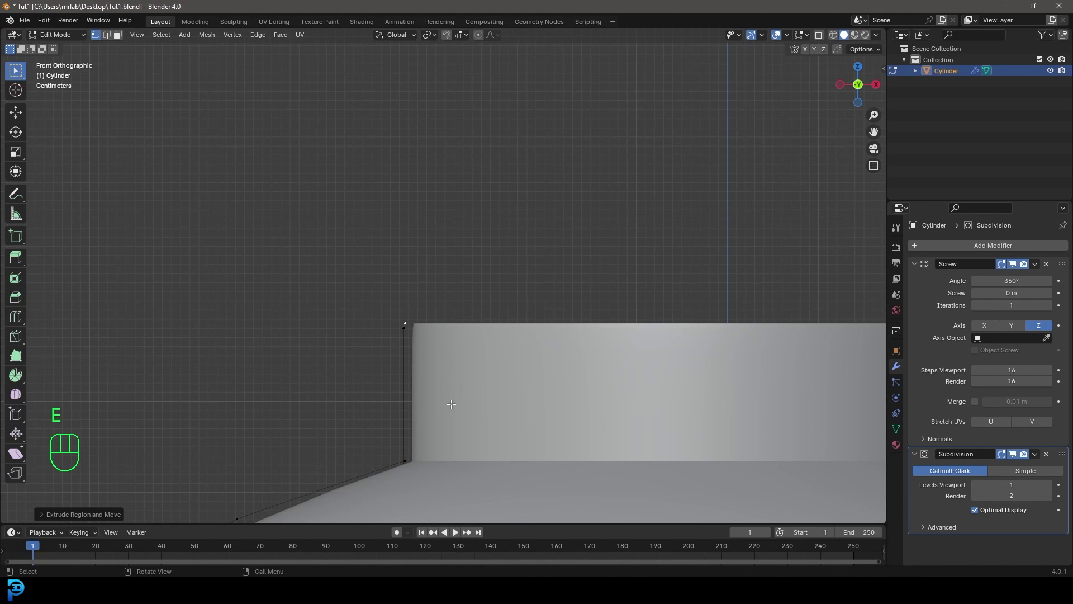
Step: Extrude the neck's top vertex inward and upward in successive segments to form a tapered shoulder on the neck
key("e")
left_click(468, 371)
scroll(467, 373, "down", 6)
scroll(428, 319, "up", 1)
key("e")
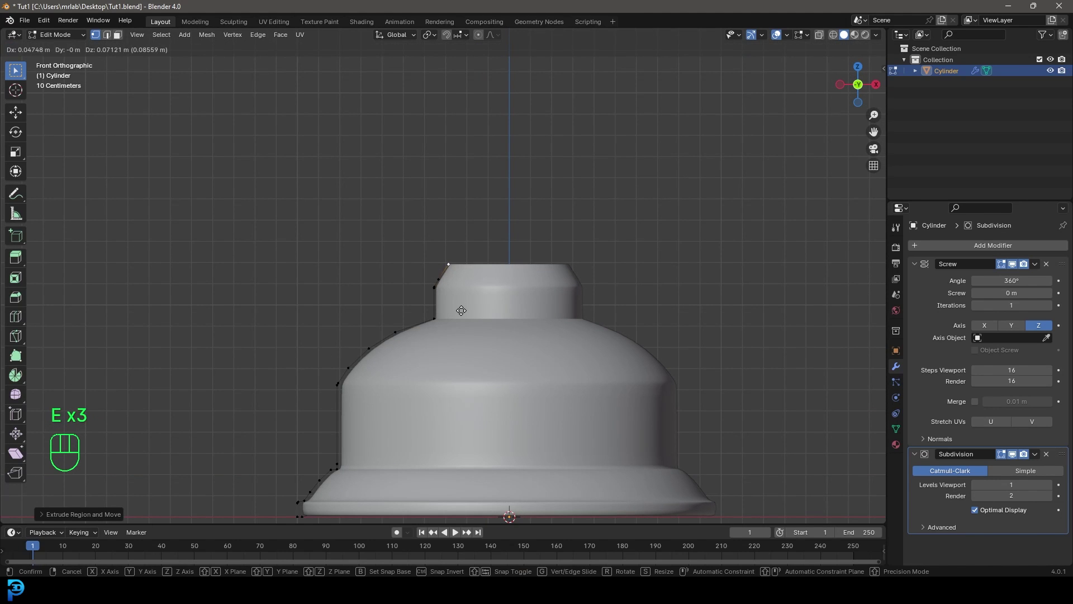
left_click(471, 300)
scroll(506, 348, "down", 6)
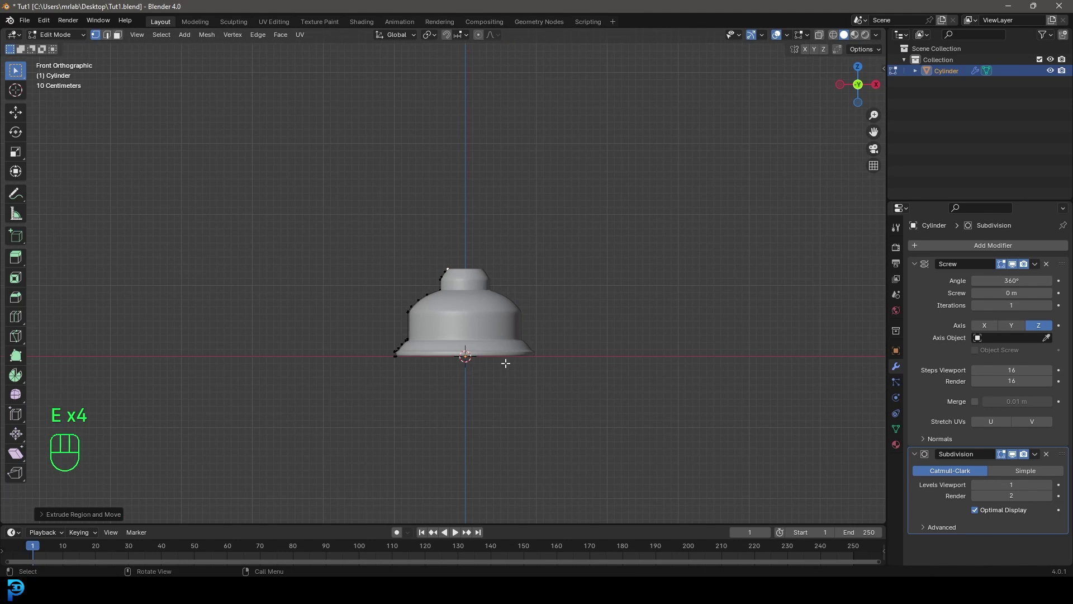
scroll(468, 322, "up", 7)
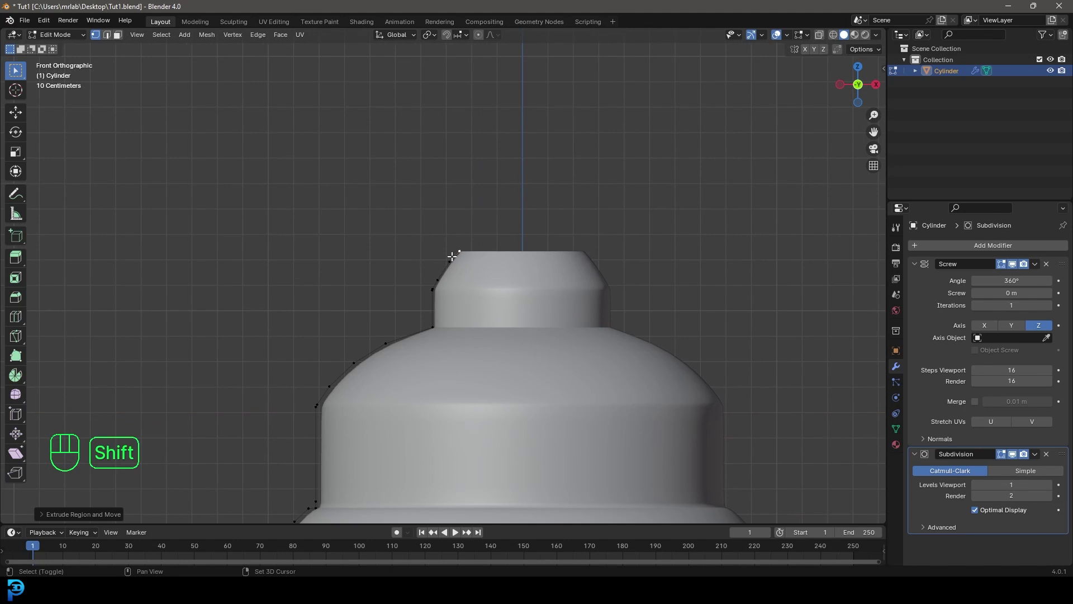
Step: Duplicate the shoulder's top vertex, place the copy just inside the neck's upper edge, and display the model in wireframe
scroll(454, 256, "up", 4)
key("shift+d")
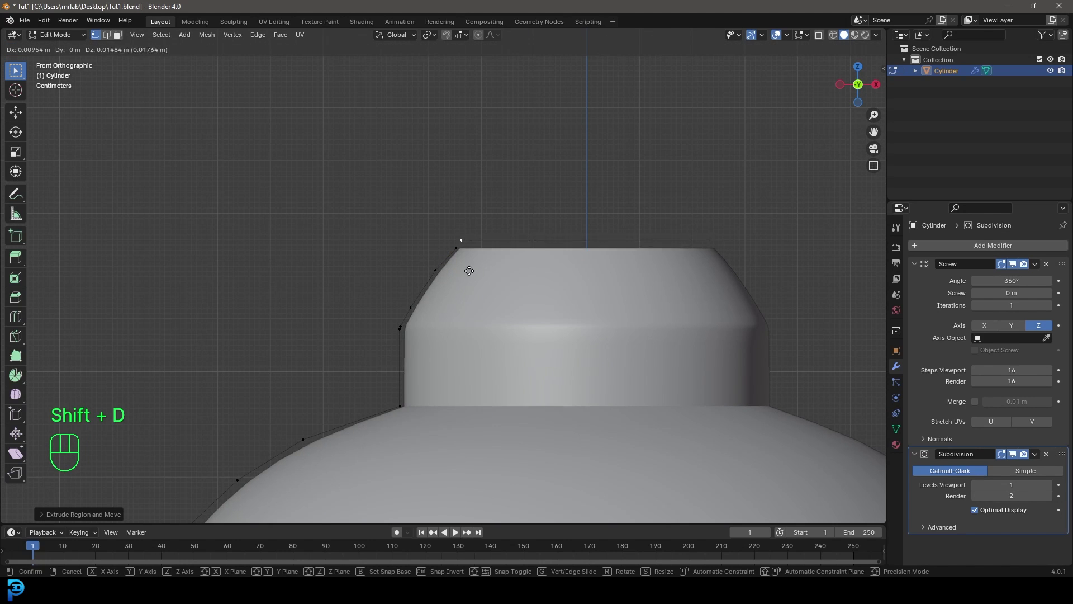
left_click(475, 287)
key("z")
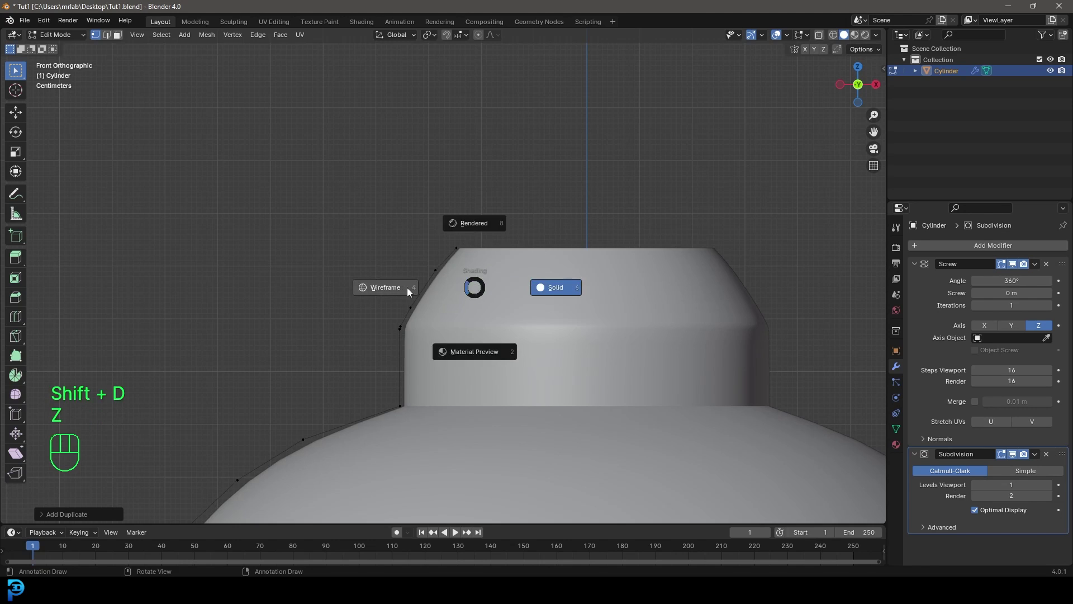
left_click(427, 290)
Step: Extrude the duplicated vertex about 0.08 m outward on X and 0.026 m up to start a plate, and return to solid shading
scroll(444, 276, "up", 3)
scroll(492, 271, "down", 2)
key("e")
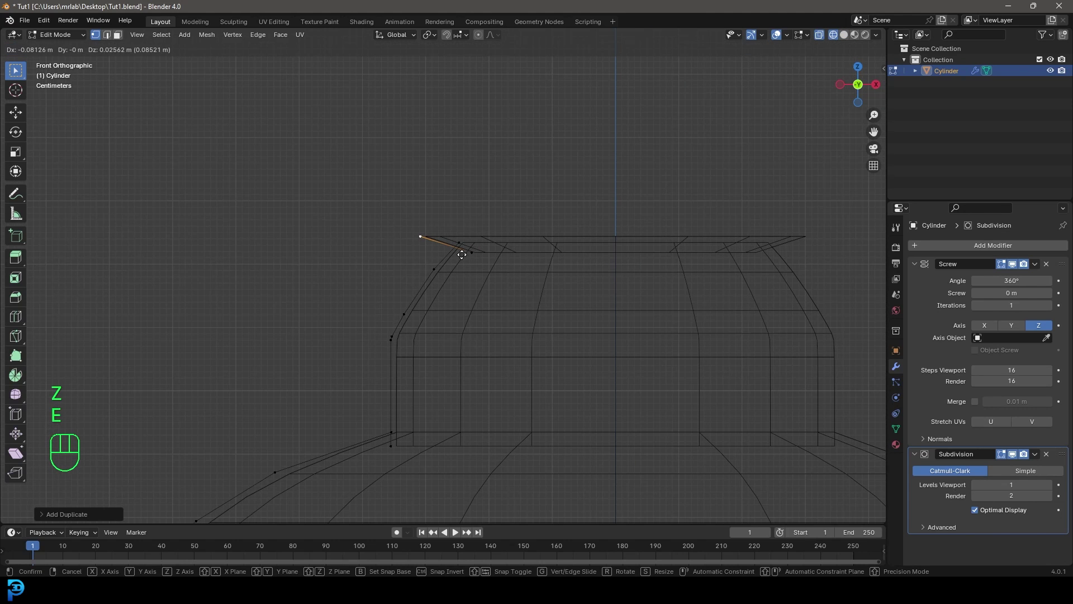
left_click(462, 254)
key("z")
left_click(531, 265)
scroll(487, 322, "down", 3)
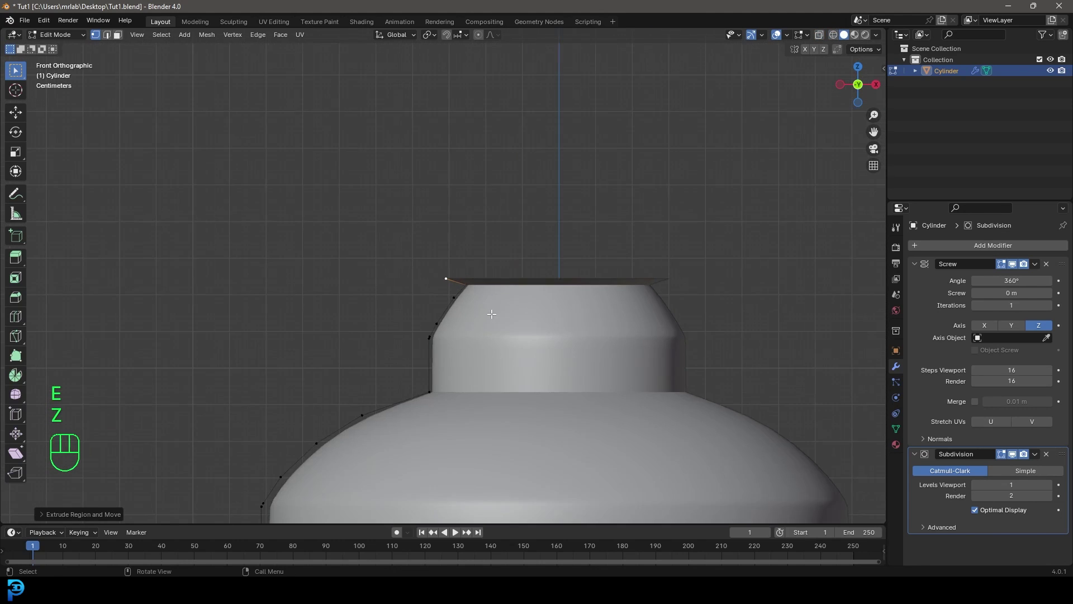
Step: Extrude the plate's underside outward in three gently rising segments, the first about 0.09 m on X and 0.013 m on Z
scroll(488, 306, "up", 1)
key("e")
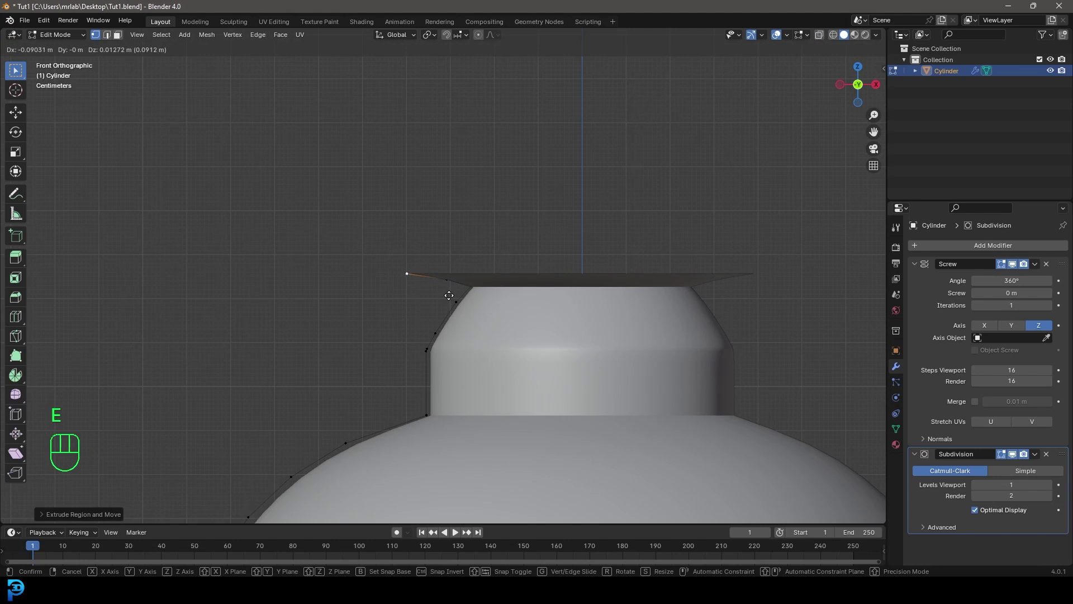
left_click(448, 295)
scroll(448, 296, "down", 3)
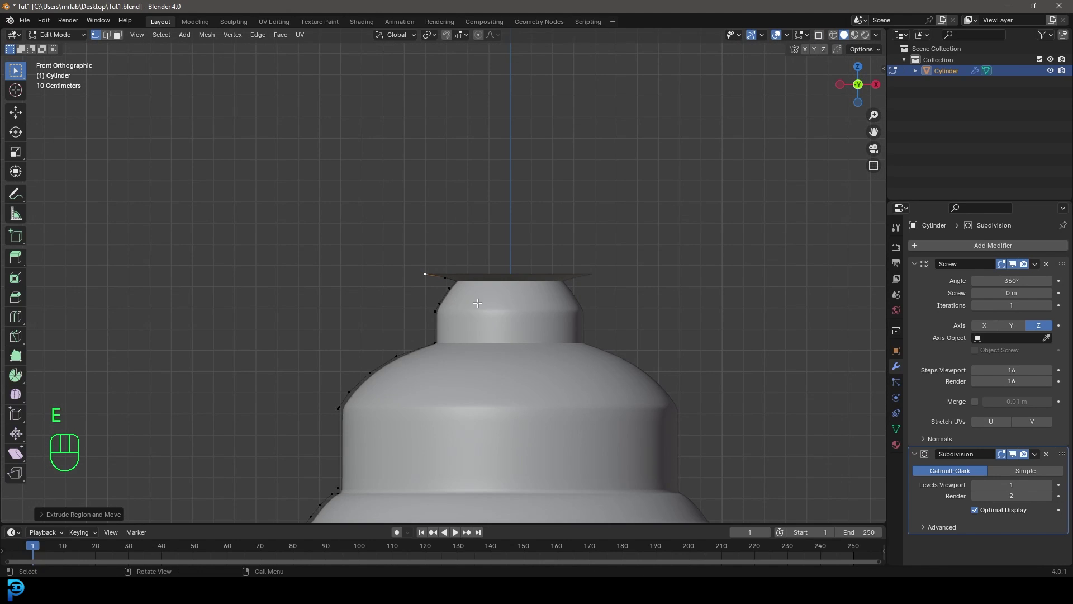
key("e")
key("e")
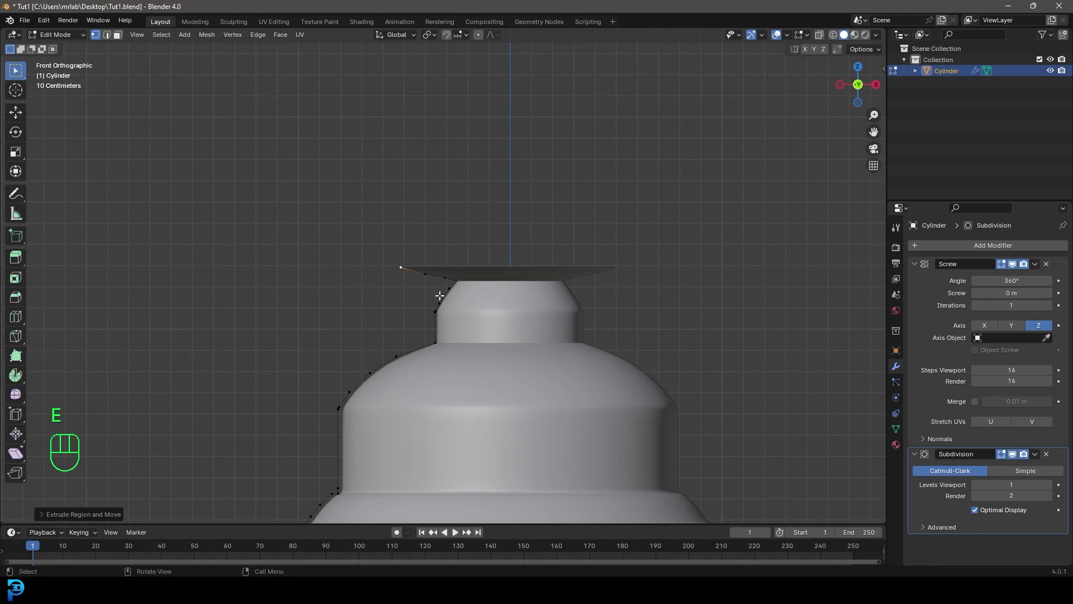
left_click(406, 283)
Step: Extrude the plate's rim about 0.018 m outward and 0.036 m up, plus a corner segment about 0.008 m inward and 0.014 m up
scroll(386, 289, "up", 4)
key("e")
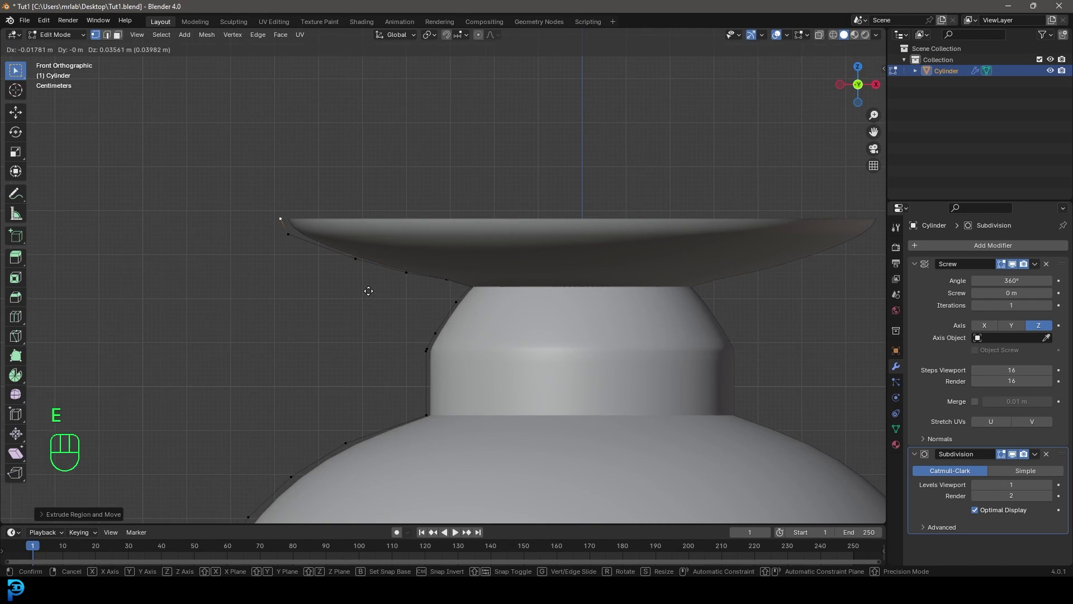
left_click(367, 291)
scroll(475, 340, "down", 6)
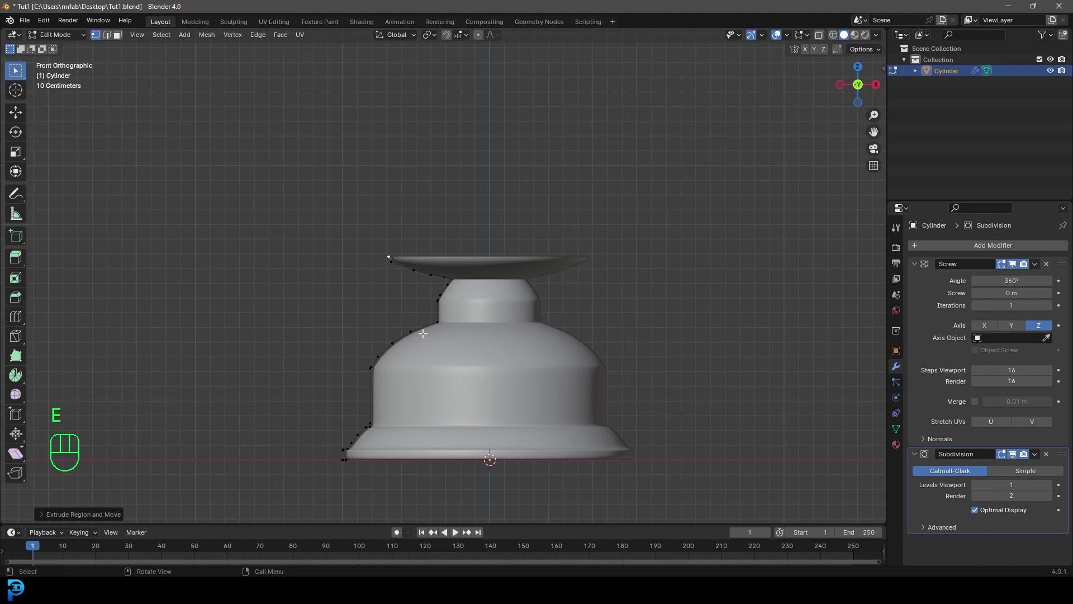
scroll(417, 330, "up", 8)
key("e")
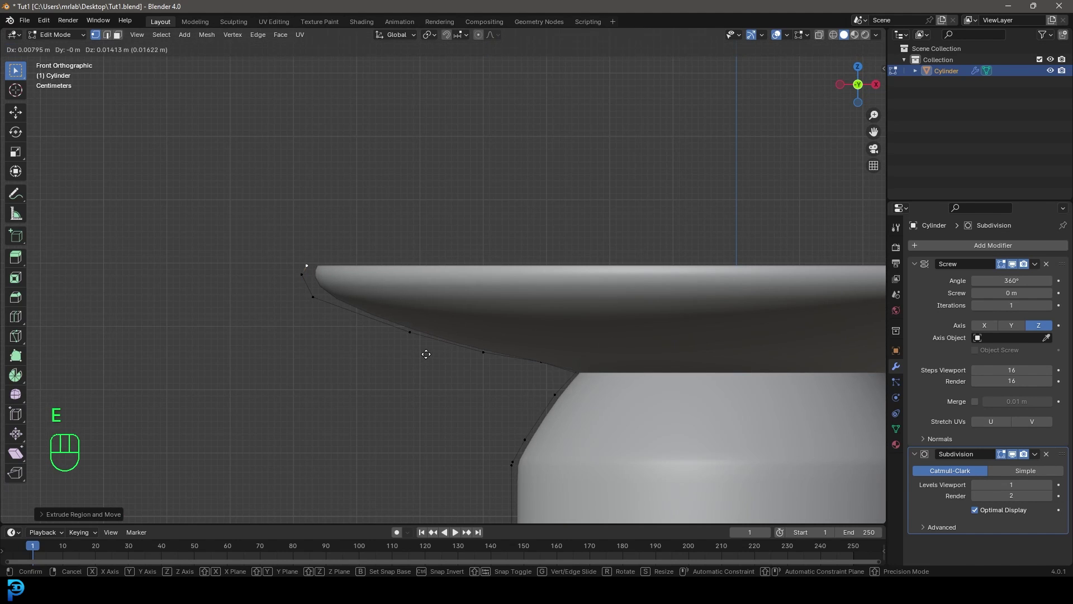
left_click(426, 354)
Step: Extrude the plate's top surface inward with a short flat segment and one about 0.46 m toward the center axis, sloping 0.034 m down
key("z")
left_click(324, 321)
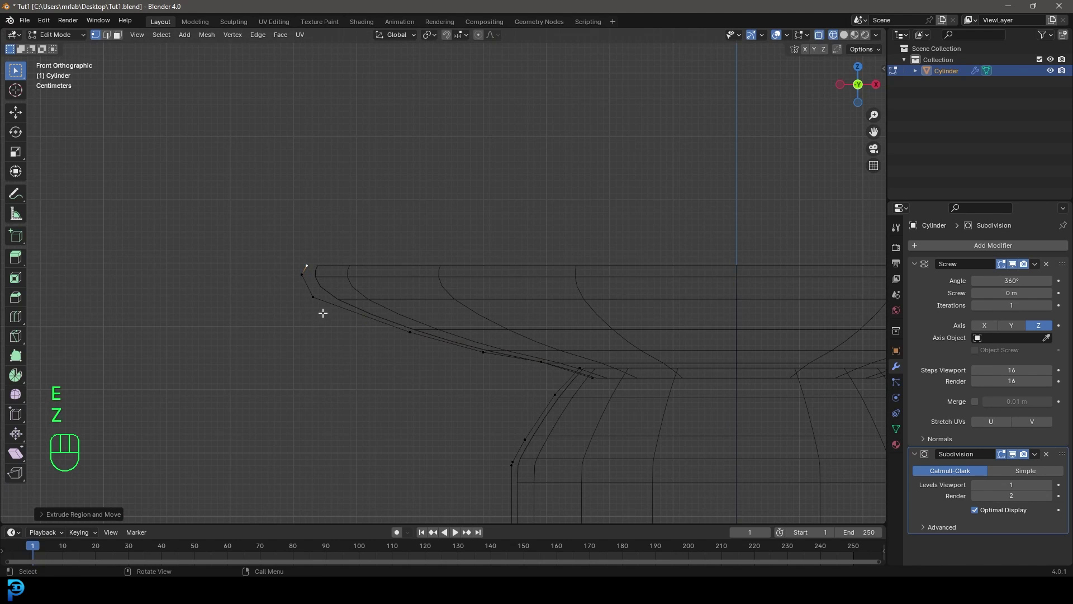
key("e")
left_click(381, 312)
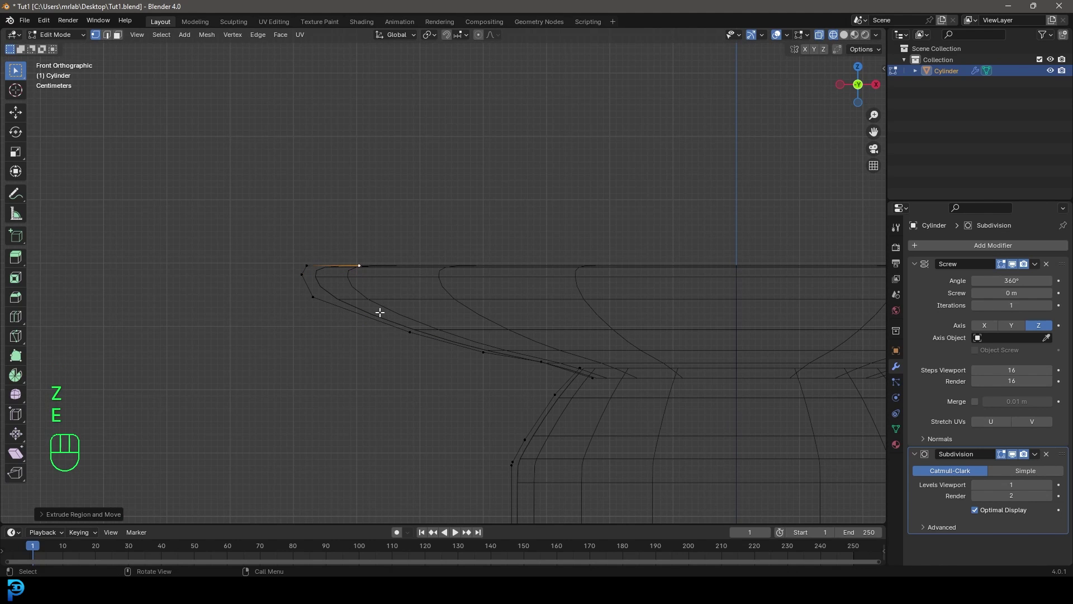
key("e")
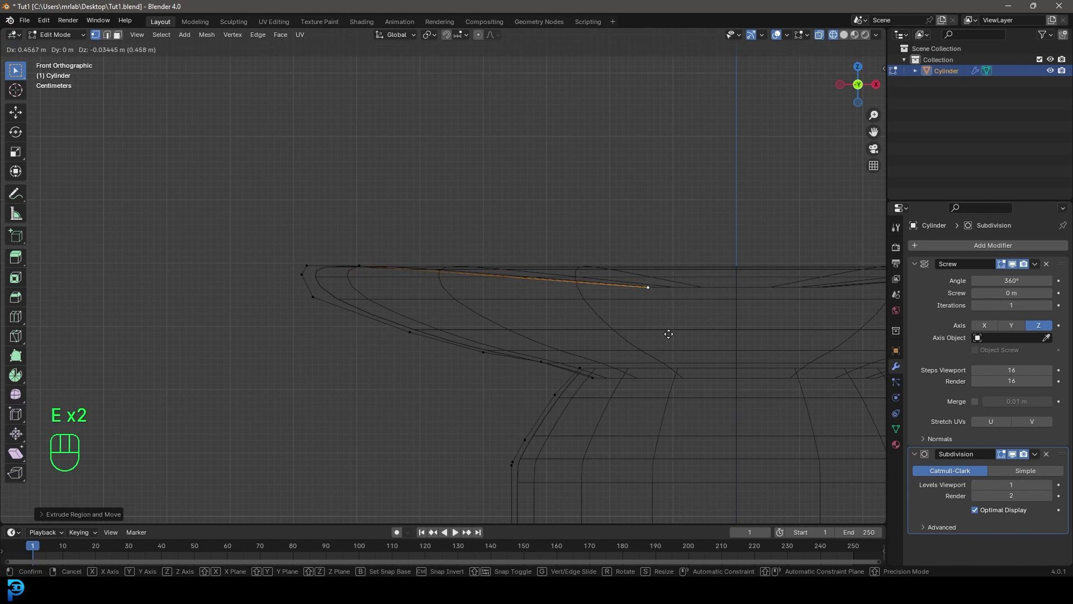
left_click(667, 334)
scroll(610, 265, "down", 1)
middle_click_drag(609, 266, 630, 300)
key("z")
left_click(693, 300)
scroll(576, 338, "down", 4)
middle_click_drag(575, 338, 555, 325)
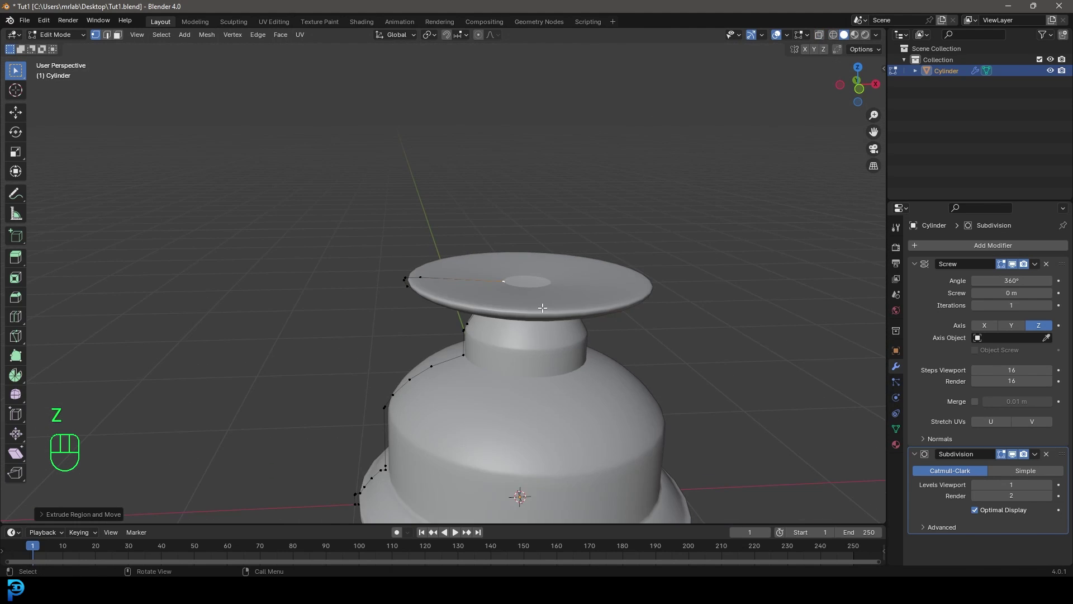
Step: Duplicate the vertex on the plate's top near the rim and place the copy about 0.08 m inward and slightly lower
key("KP_1")
scroll(509, 301, "up", 2)
left_click(401, 270)
middle_click_drag(401, 270, 455, 319, "shift")
middle_click_drag(455, 319, 455, 354)
scroll(460, 351, "up", 3)
key("KP_1")
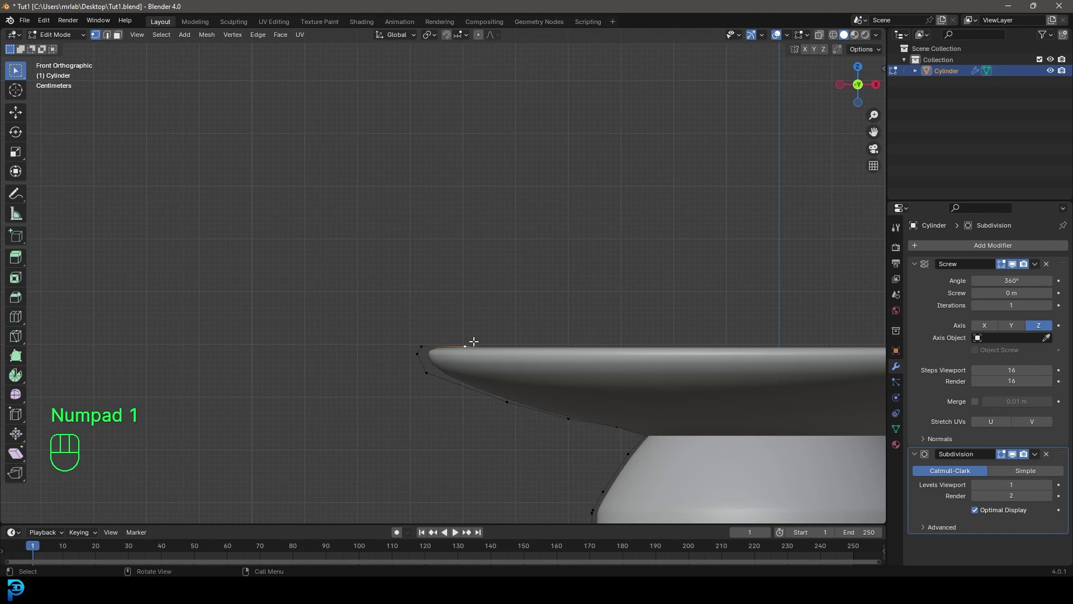
key("shift+d")
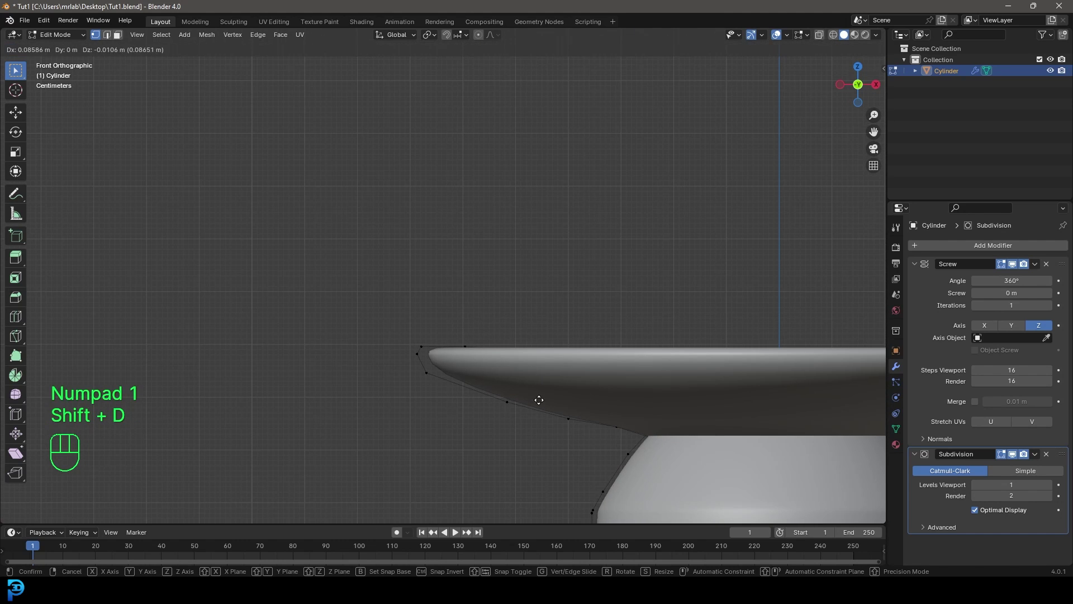
left_click(531, 395)
Step: Extrude the duplicated vertex outward and upward in two segments to form the curved bottom of the lantern's glass
key("e")
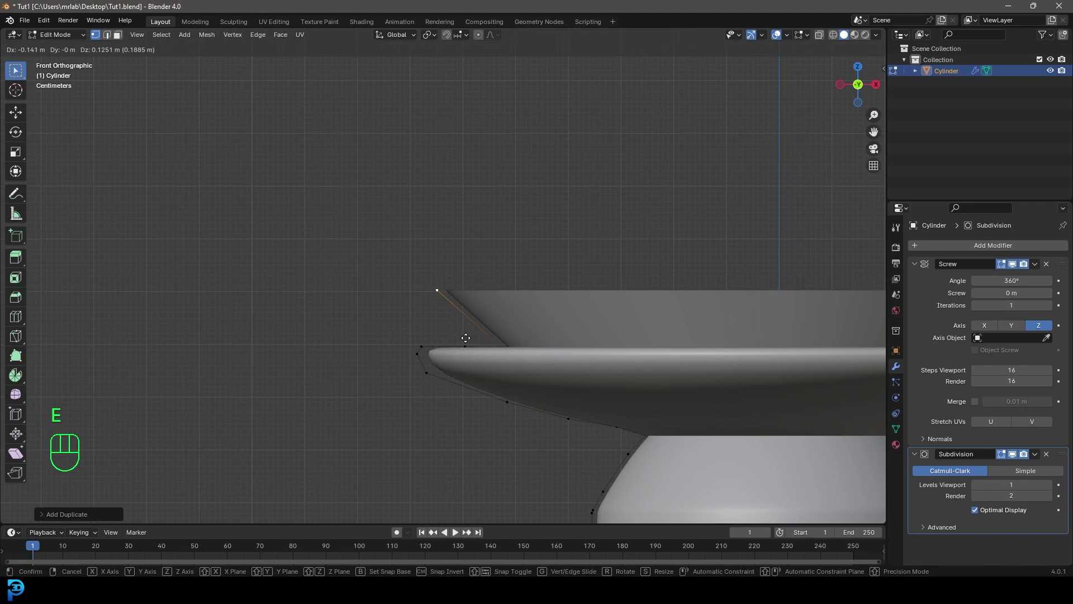
left_click(476, 371)
middle_click_drag(473, 373, 483, 435, "shift")
key("e")
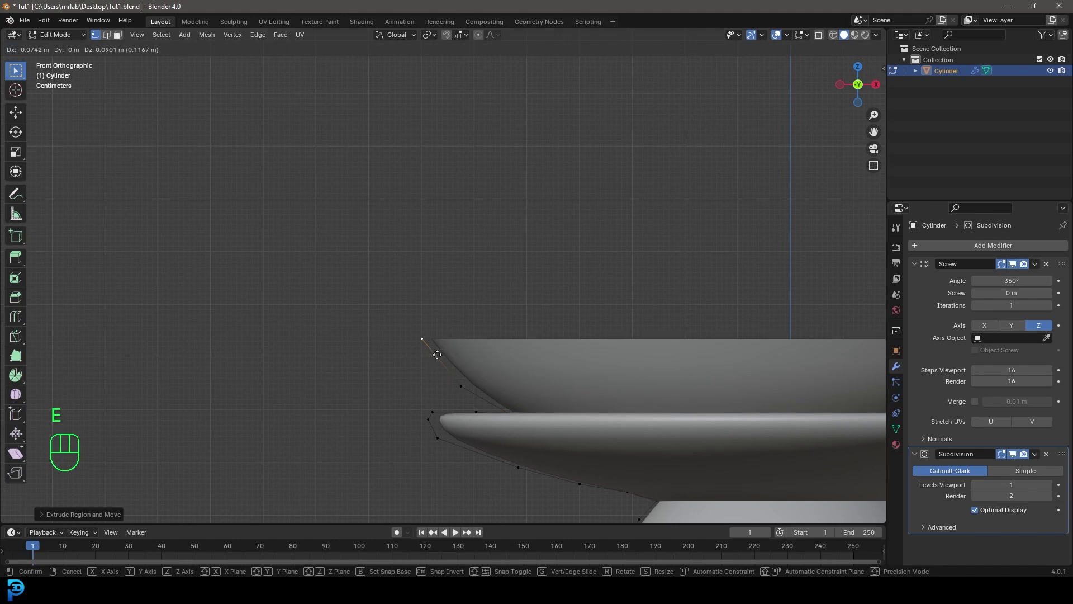
left_click(436, 343)
scroll(486, 385, "down", 9)
middle_click_drag(492, 331, 462, 365, "shift")
scroll(435, 371, "up", 1)
Step: Extrude the glass wall upward in three segments of about 0.42 m, 0.53 m and 0.38 m, angling the last one slightly inward
key("e")
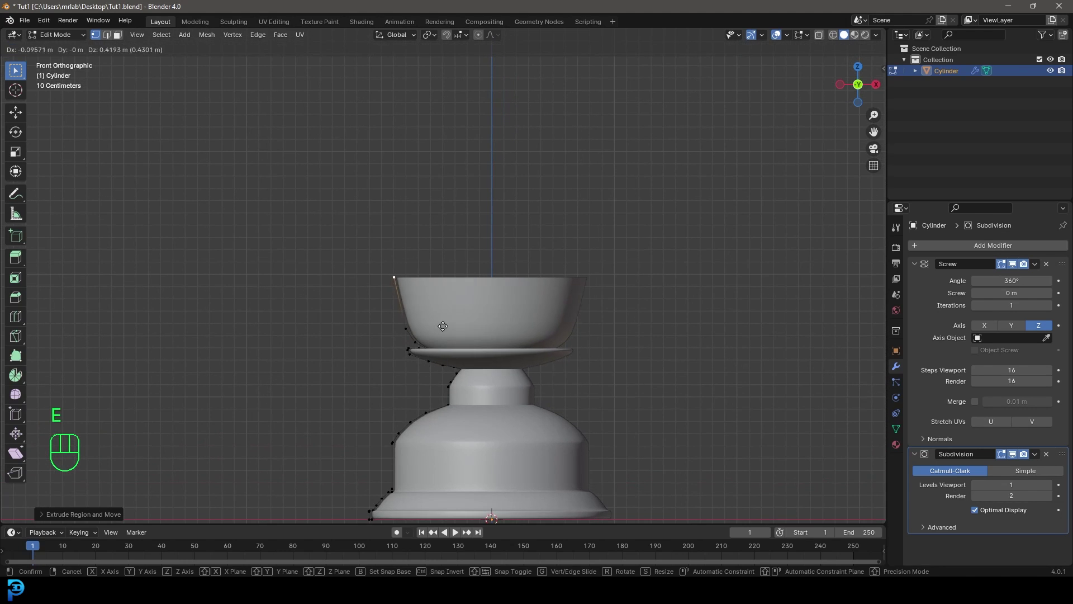
left_click(448, 329)
key("e")
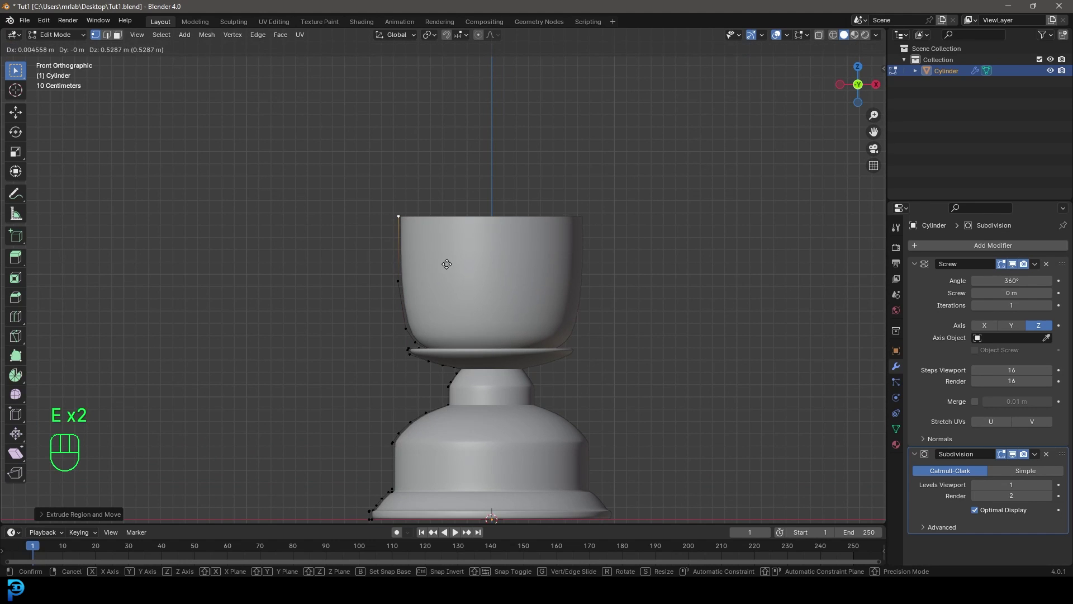
scroll(446, 264, "down", 4)
left_click(446, 263)
key("e")
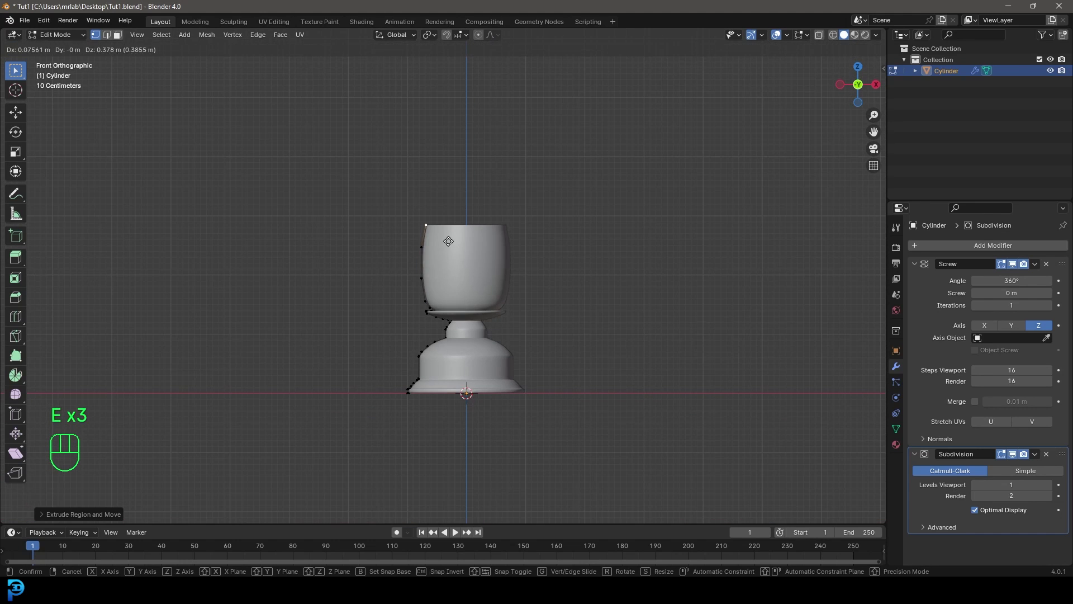
left_click(451, 240)
Step: Extrude the glass's top vertex about 0.17 m inward on X and 0.14 m up on Z to round its upper shoulder
scroll(456, 237, "up", 3)
key("e")
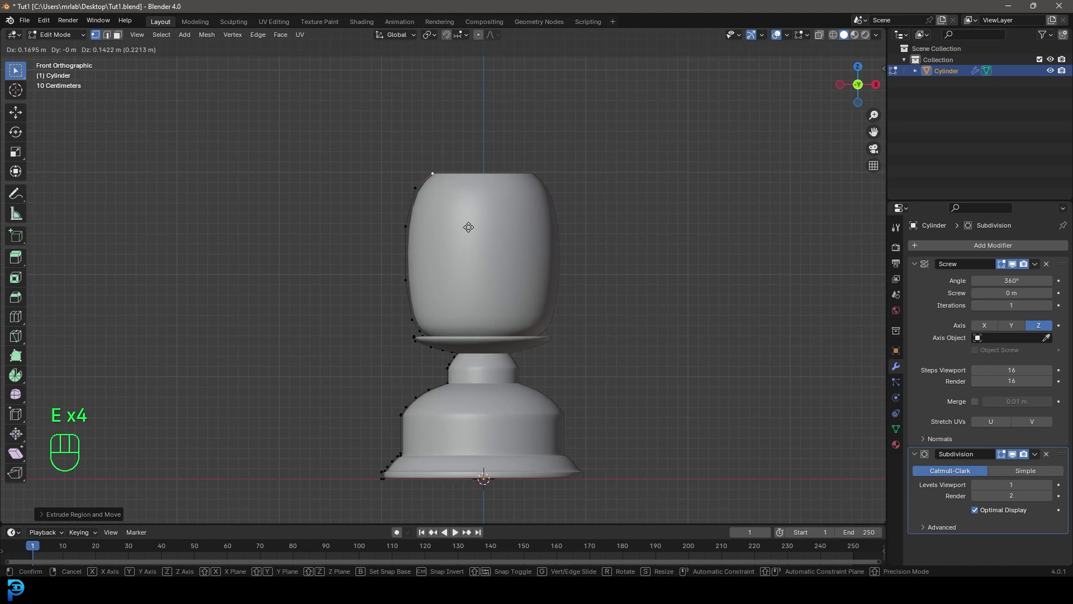
left_click(471, 227)
scroll(471, 227, "down", 4)
middle_click_drag(471, 228, 478, 234, "shift")
Step: Select all linked vertices of the plate's profile and duplicate them straight up along Z to the upper part of the glass
scroll(427, 343, "up", 6)
middle_click_drag(454, 395, 457, 265, "shift")
scroll(393, 246, "up", 4)
scroll(383, 261, "up", 3)
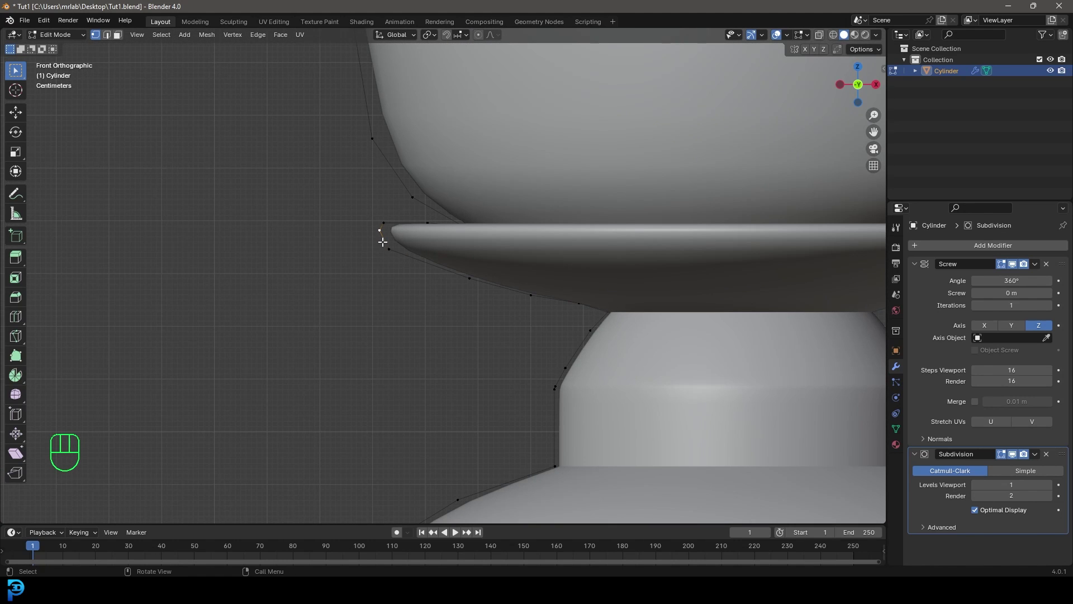
key("ctrl+l")
scroll(442, 277, "down", 4)
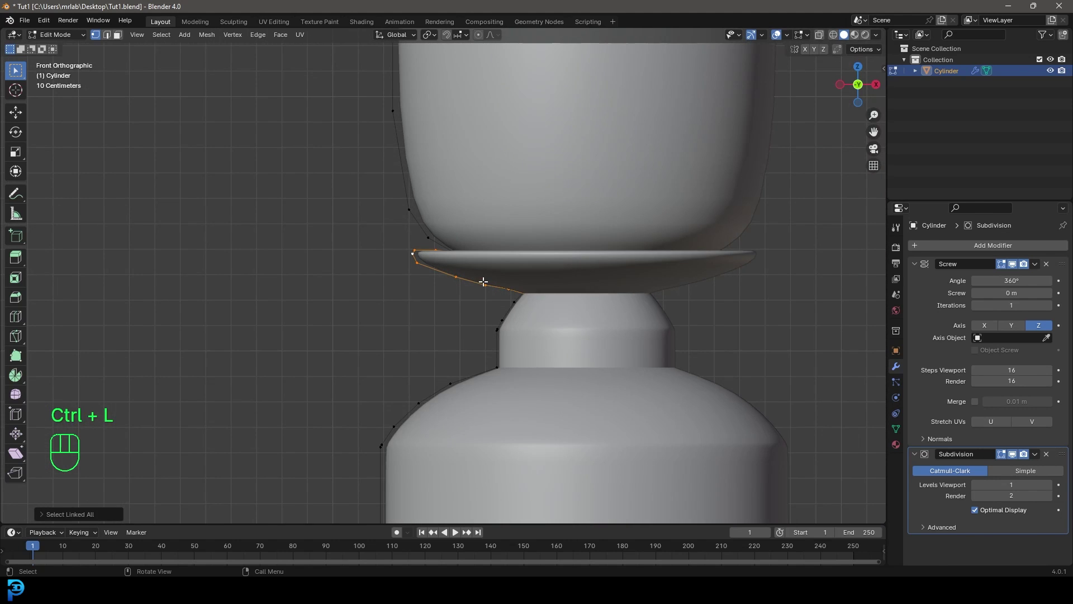
key("g")
right_click(467, 287)
scroll(473, 291, "down", 2)
middle_click_drag(477, 294, 476, 350, "shift")
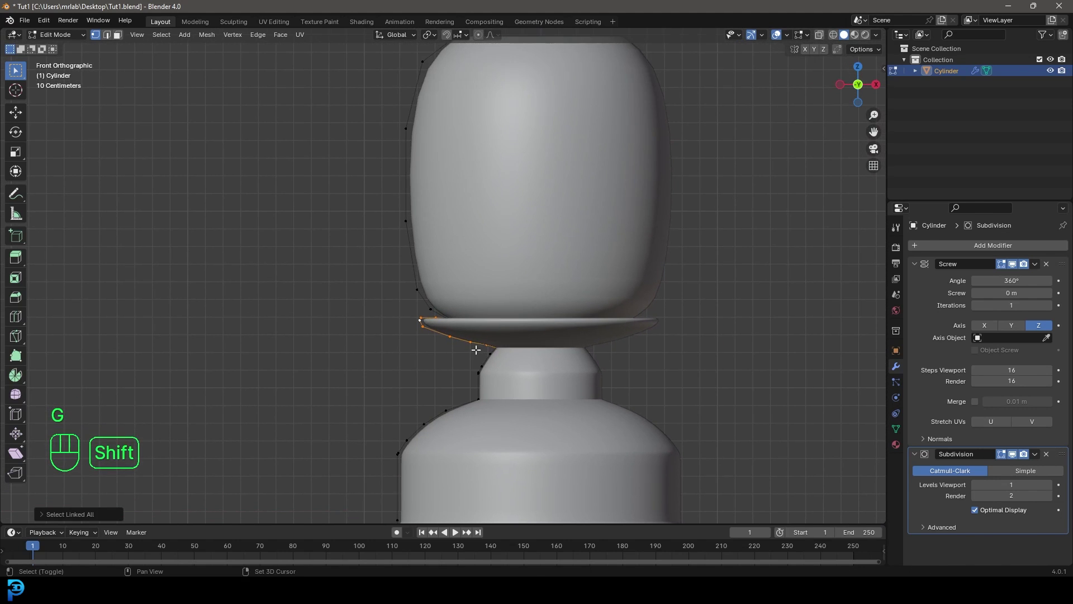
key("shift+d")
key("z")
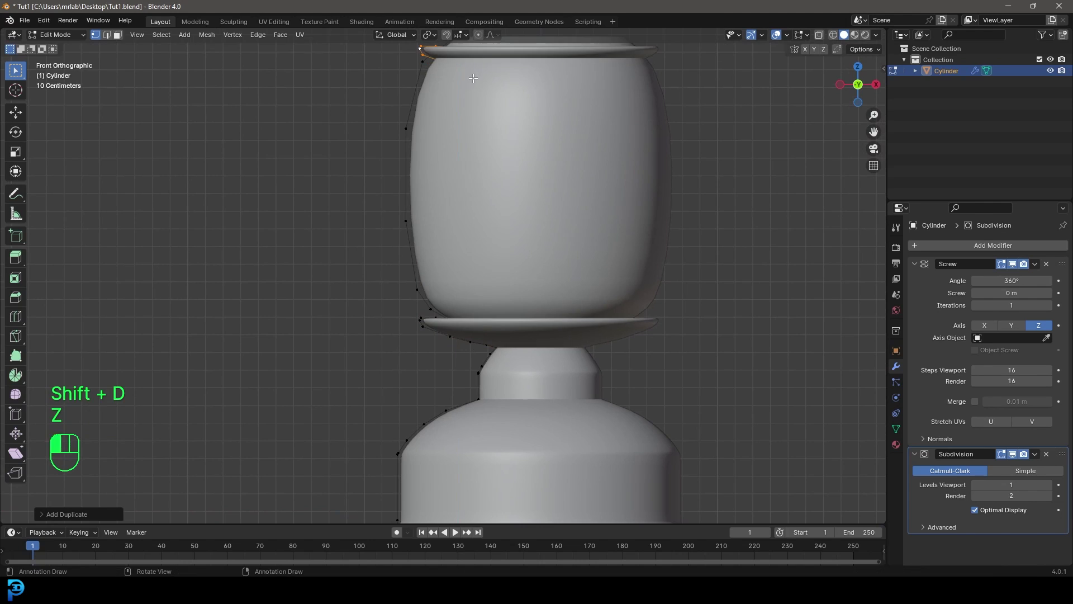
Step: Raise the duplicated plate profile about 0.2 m along Z so it sits on top of the glass
middle_click_drag(475, 179, 487, 326, "shift")
key("g")
key("z")
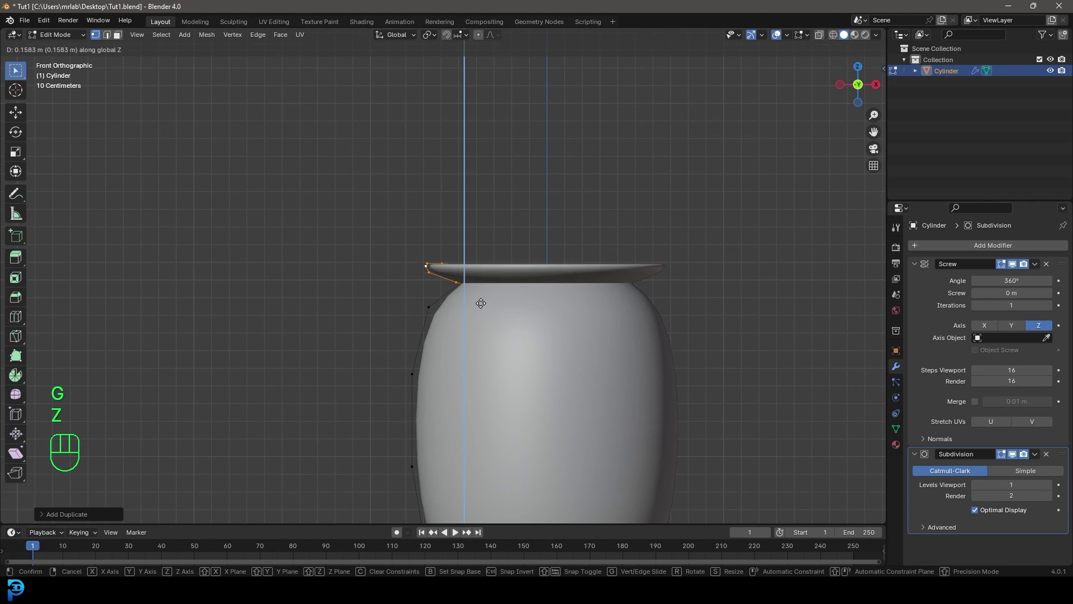
left_click(482, 295)
Step: Flip the duplicated plate profile upside down by scaling it by -1 along Z
scroll(481, 302, "up", 2)
key("s")
key("z")
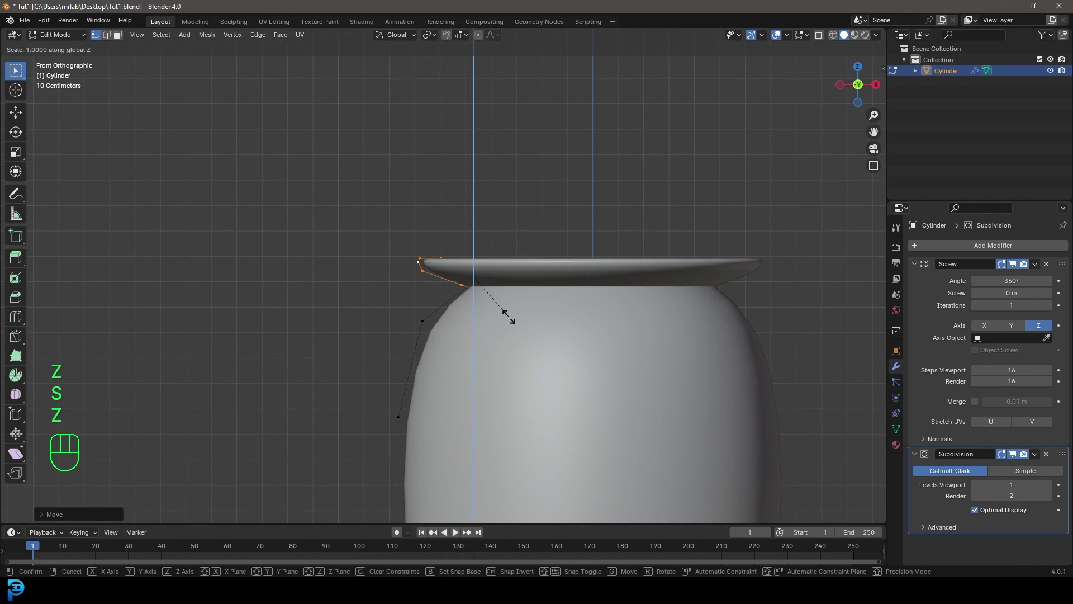
type("-1")
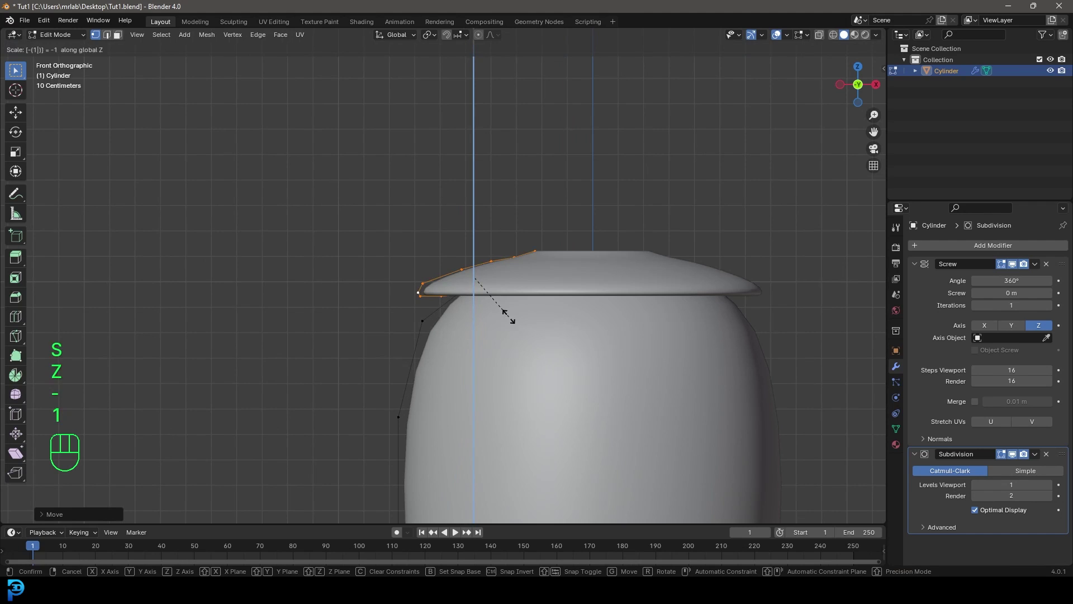
key("Return")
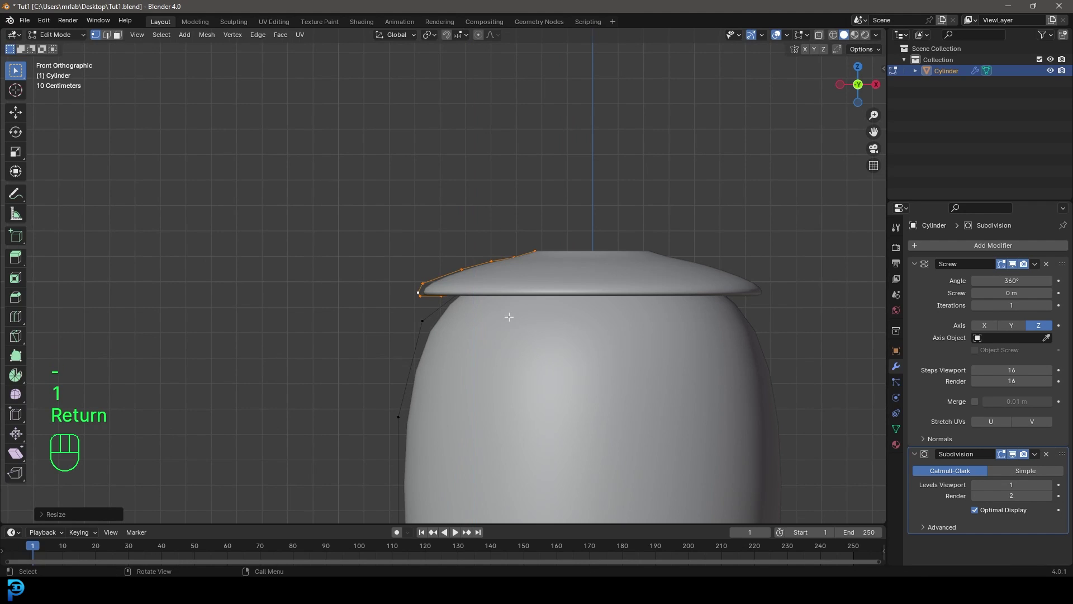
Step: Lower the flipped plate profile about 0.03 m along Z onto the top of the glass and deselect everything
scroll(442, 272, "down", 2)
middle_click_drag(469, 442, 313, 319, "shift")
scroll(440, 339, "down", 3)
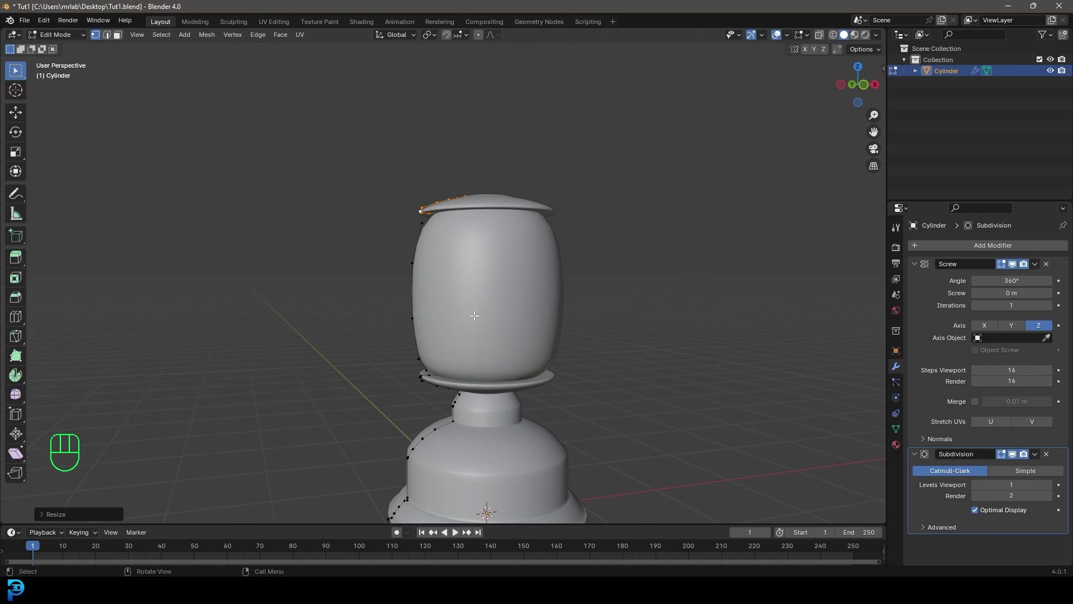
key("KP_1")
scroll(466, 316, "up", 2)
scroll(466, 316, "up", 1)
key("g")
key("z")
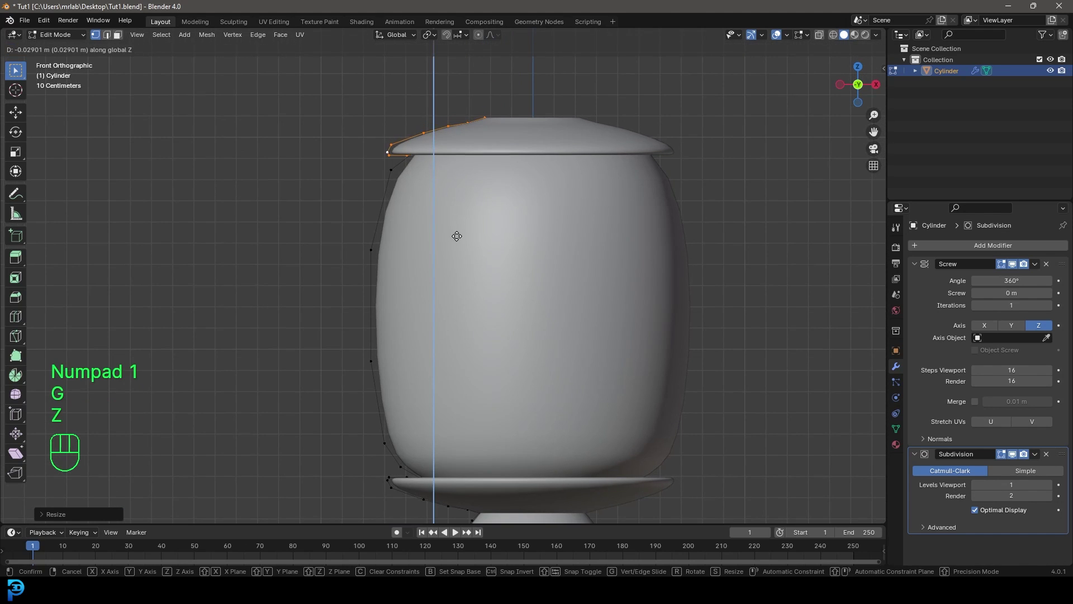
left_click(457, 236)
key("alt+a")
scroll(502, 282, "down", 6)
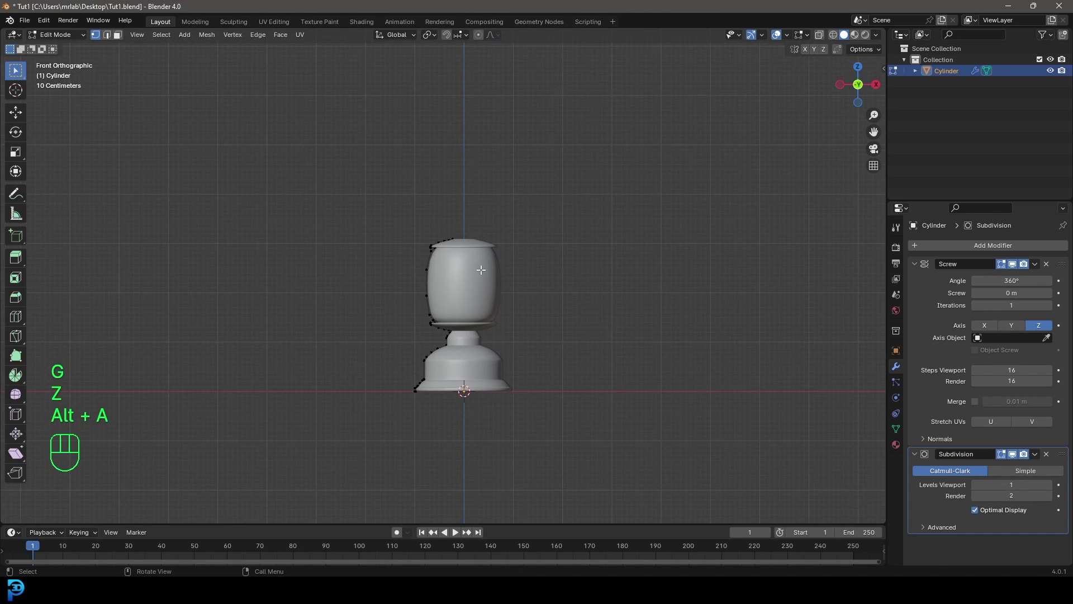
Step: In wireframe, select the glass, both plates and the neck's upper vertices, scale them to about 0.94, reposition them and return to solid shading
scroll(479, 281, "up", 5)
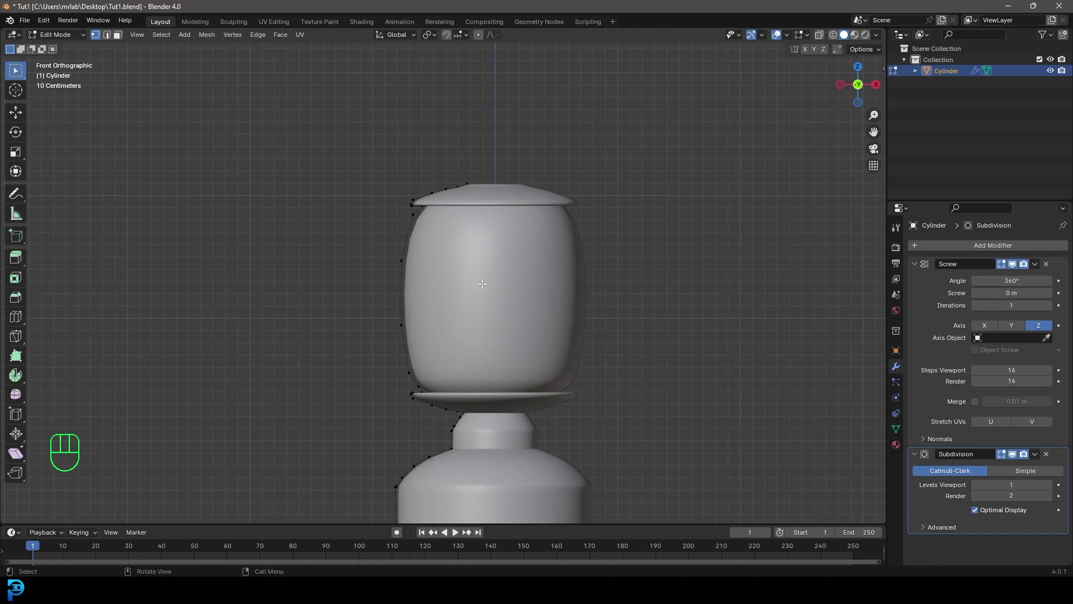
key("z")
mouse_move(334, 124)
left_mouse_down()
mouse_move(515, 276)
mouse_move(727, 427)
mouse_move(727, 441)
left_mouse_up()
key("s")
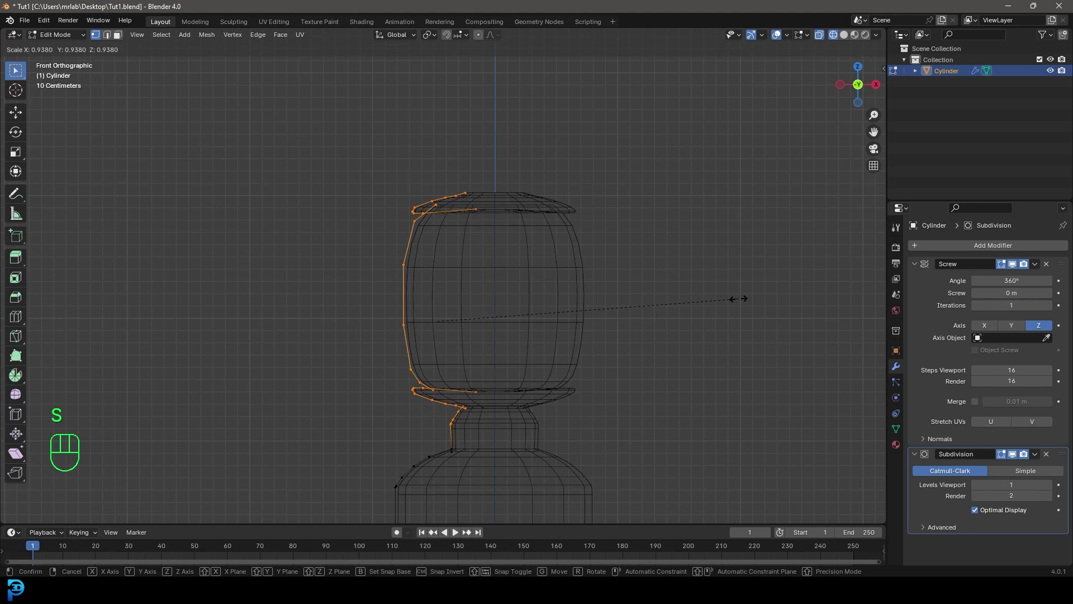
left_click(714, 302)
key("g")
left_click(632, 311)
key("z")
left_click(716, 309)
scroll(545, 289, "down", 4)
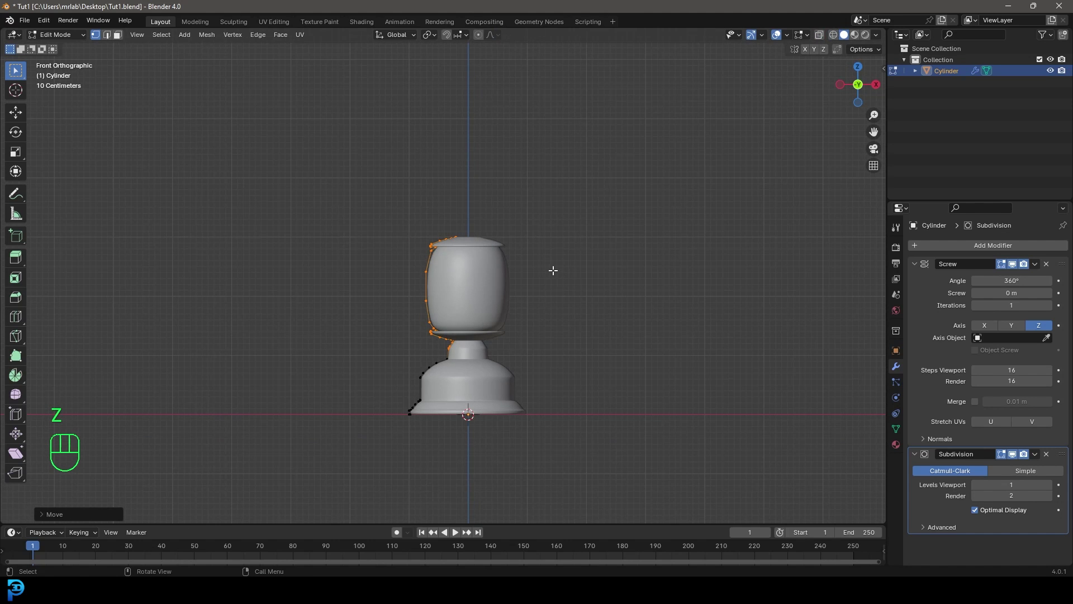
Step: Examine the lantern's overall proportions and how the lower plate meets the glass and the neck
key("Tab")
middle_click_drag(667, 262, 576, 176)
scroll(562, 301, "up", 5)
scroll(546, 209, "up", 2)
key("Tab")
middle_click_drag(441, 215, 498, 237)
scroll(500, 238, "up", 1)
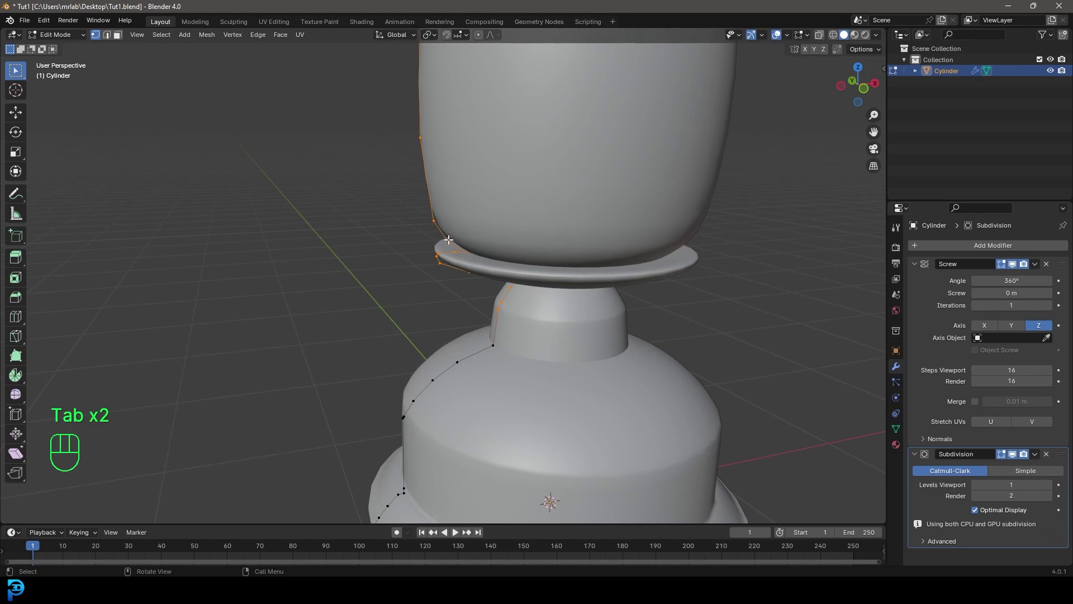
key("KP_1")
key("Tab")
scroll(493, 257, "down", 4)
left_click_drag(1, 112, 332, 87)
key("alt+Tab")
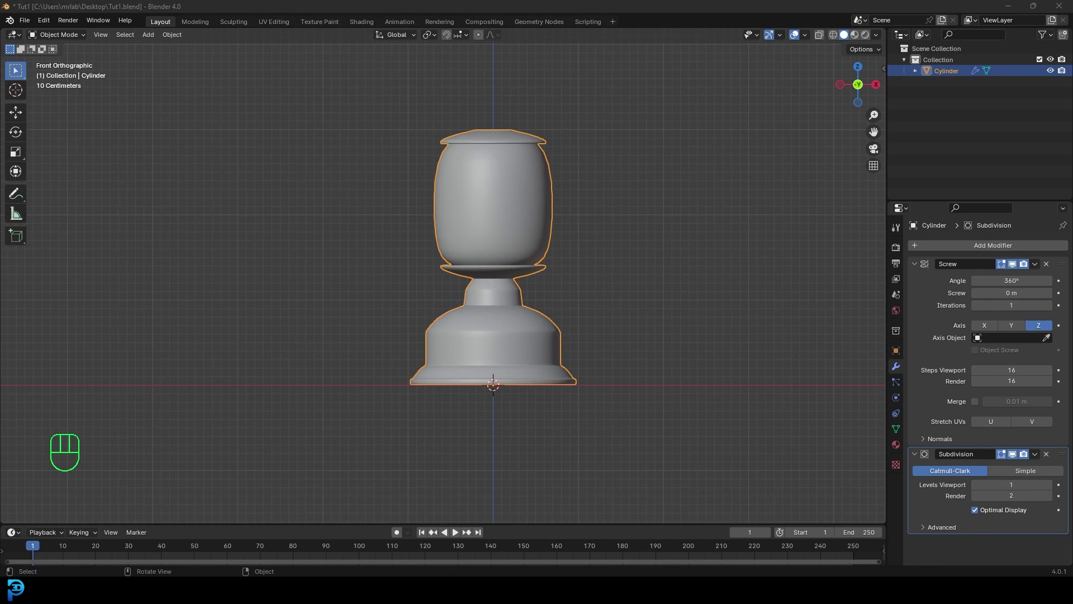
Step: In wireframe, select the top plate and upper glass vertices and lower them about 0.18 m along Z, then restore solid shading
scroll(467, 184, "up", 2)
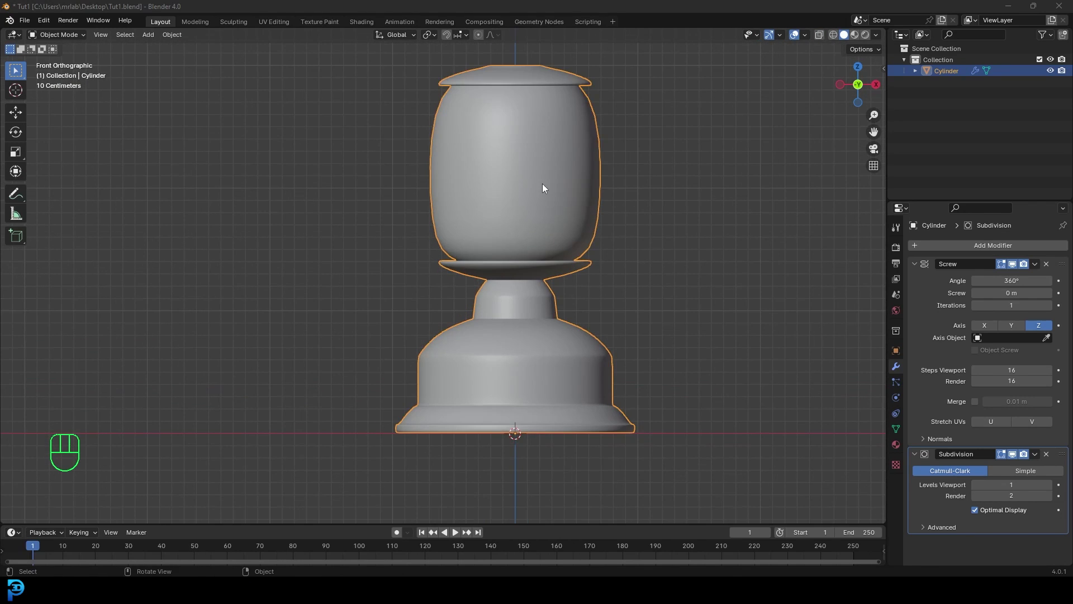
scroll(542, 188, "down", 3)
scroll(494, 232, "down", 1)
scroll(481, 265, "up", 3)
key("z")
left_click(444, 206)
key("Tab")
left_click_drag(293, 99, 635, 228)
key("g")
key("z")
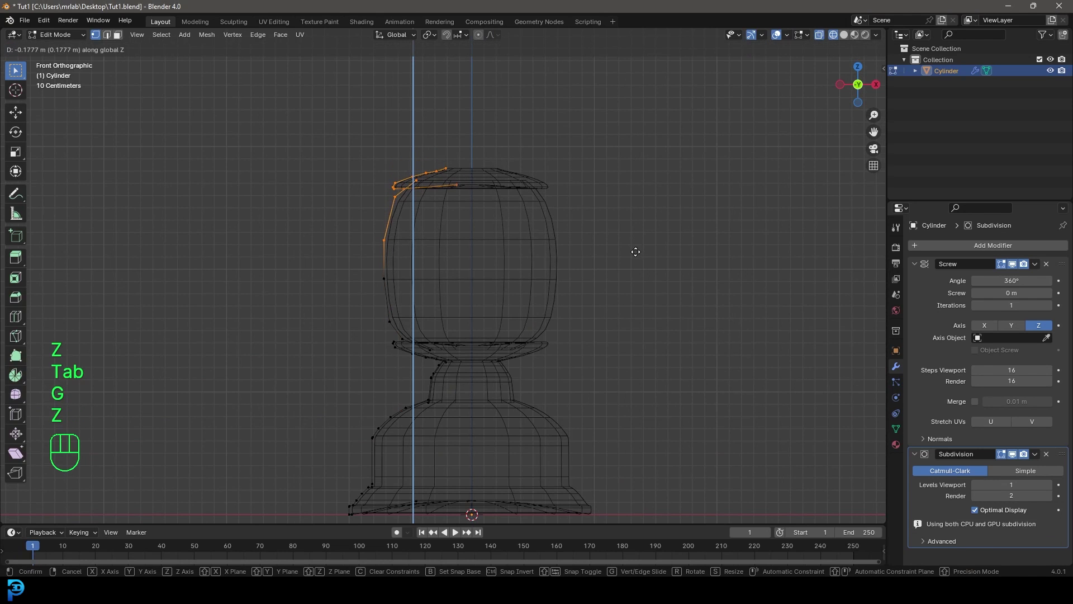
left_click(636, 246)
key("Tab")
key("z")
left_click(678, 247)
scroll(442, 278, "down", 3)
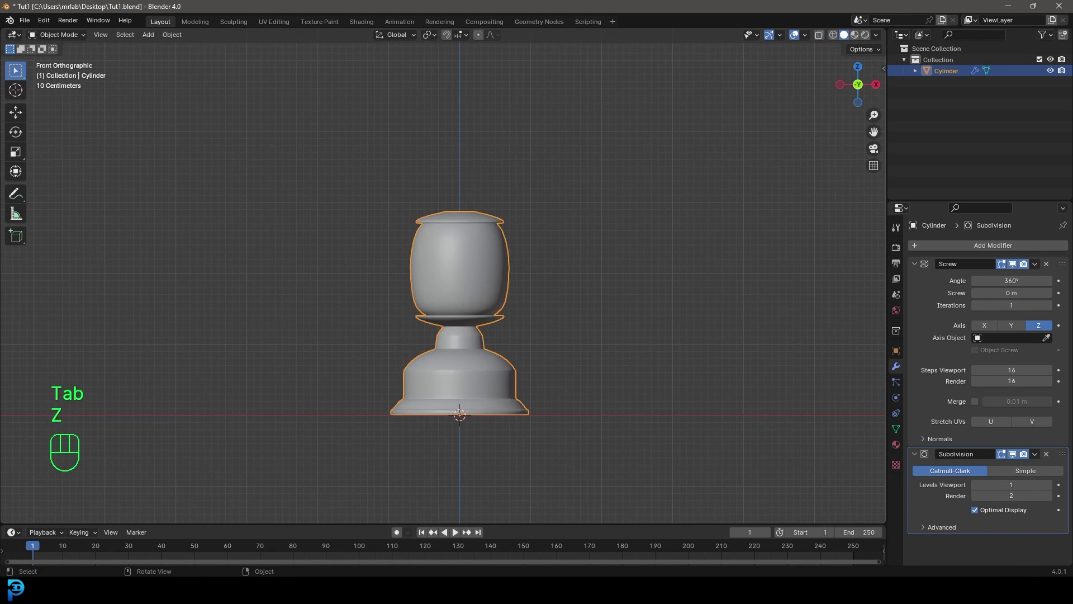
Step: Switch to the browser's vintage lantern reference photo and examine the crossed wires around the glass
key("alt+Tab")
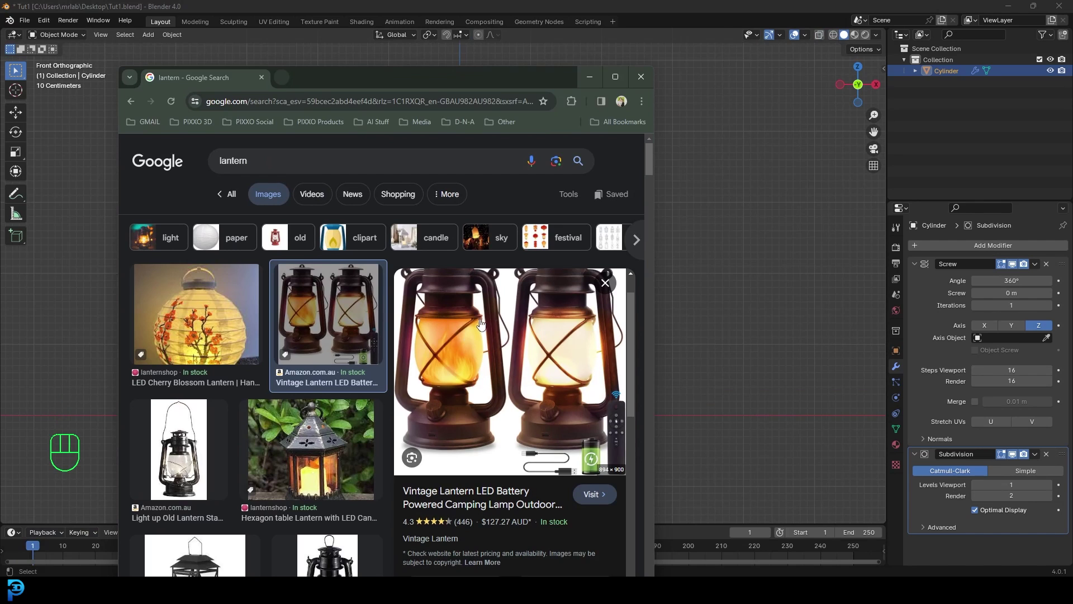
left_click_drag(541, 80, 0, 179)
scroll(534, 248, "up", 3)
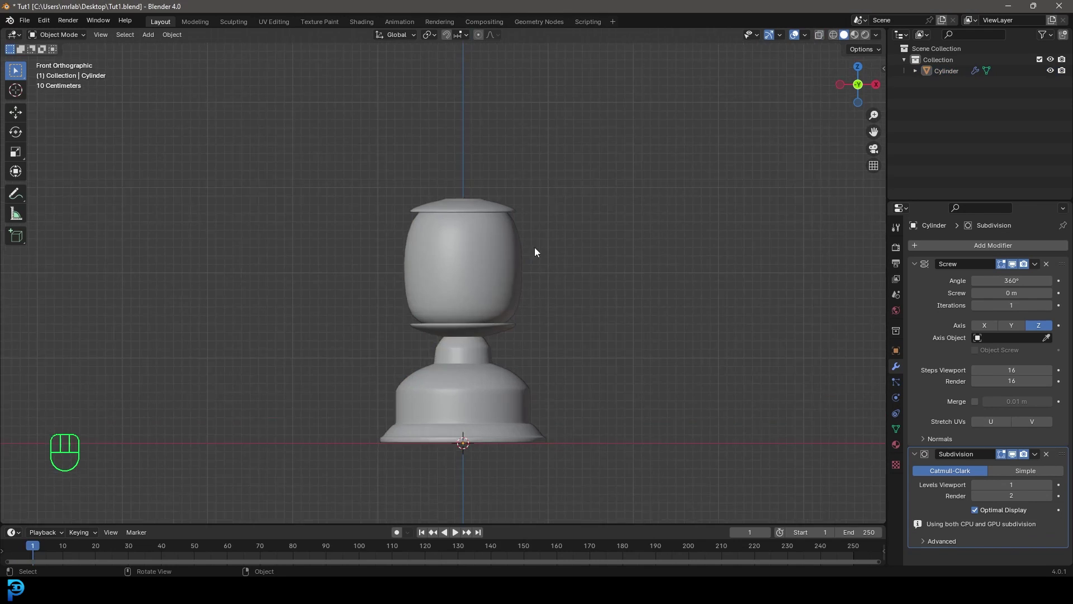
Step: Deselect everything and add a torus mesh at the lantern's base
key("alt+a")
key("shift+a")
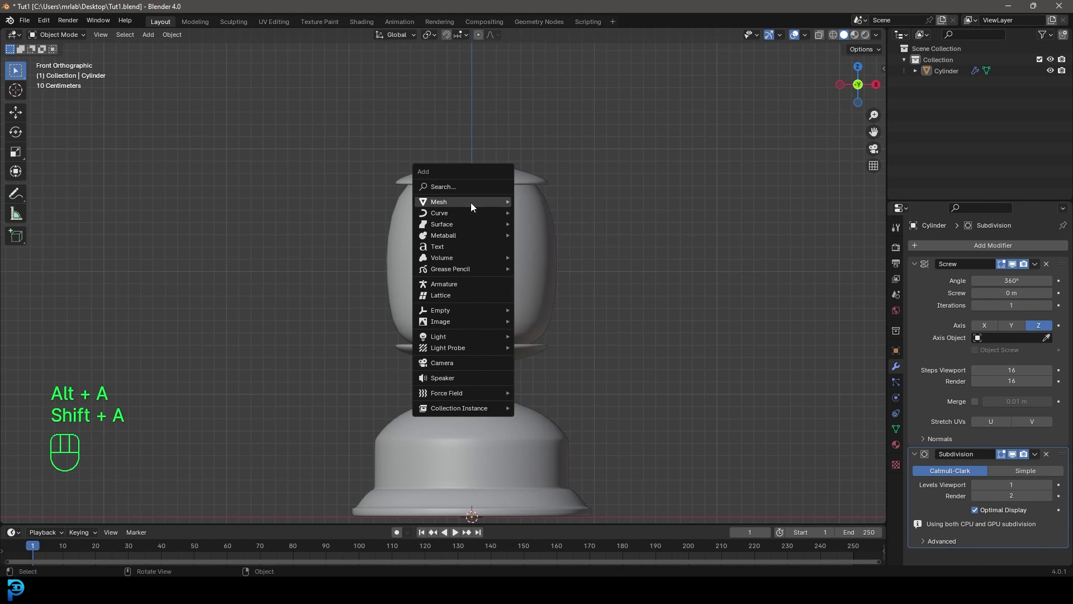
mouse_move(471, 202)
left_click(558, 281)
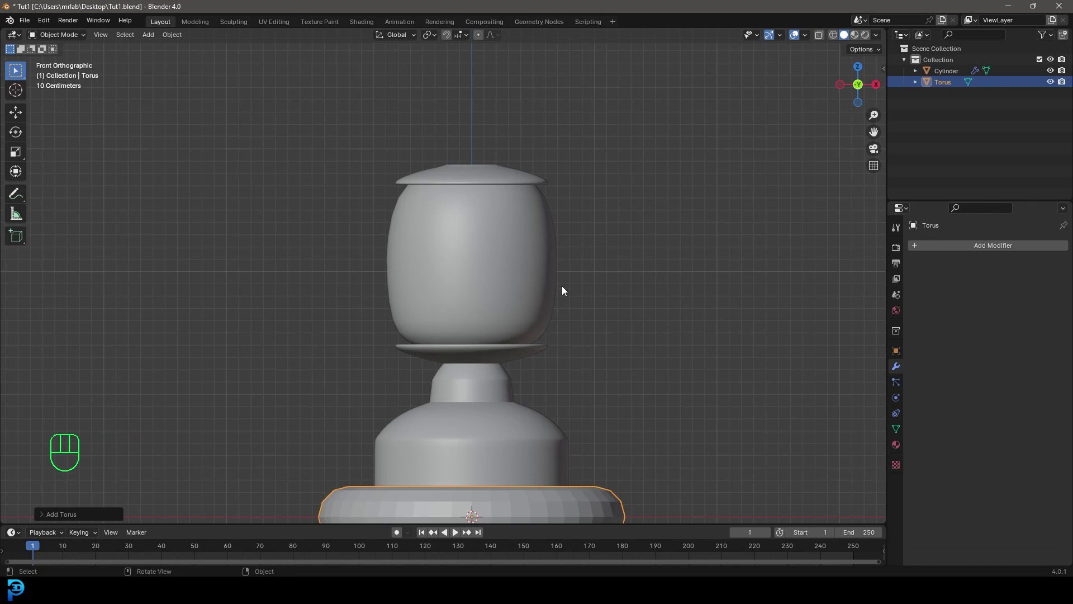
Step: Shrink the whole torus mesh along its normals by about 0.23 m to make a thin wire ring
scroll(562, 289, "down", 4)
key("Tab")
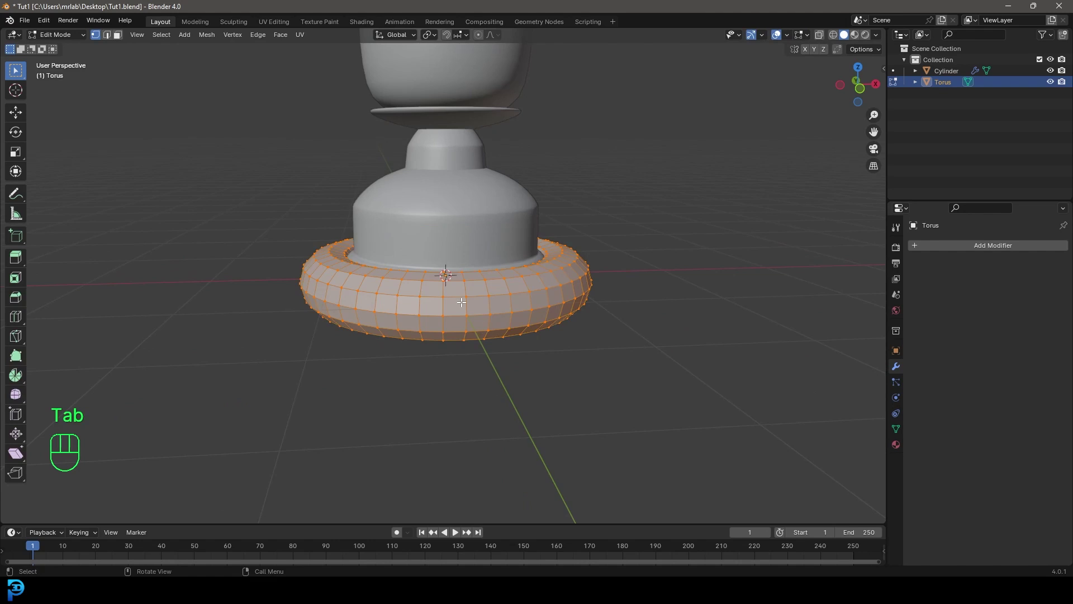
middle_click_drag(460, 298, 576, 218)
scroll(576, 217, "up", 2)
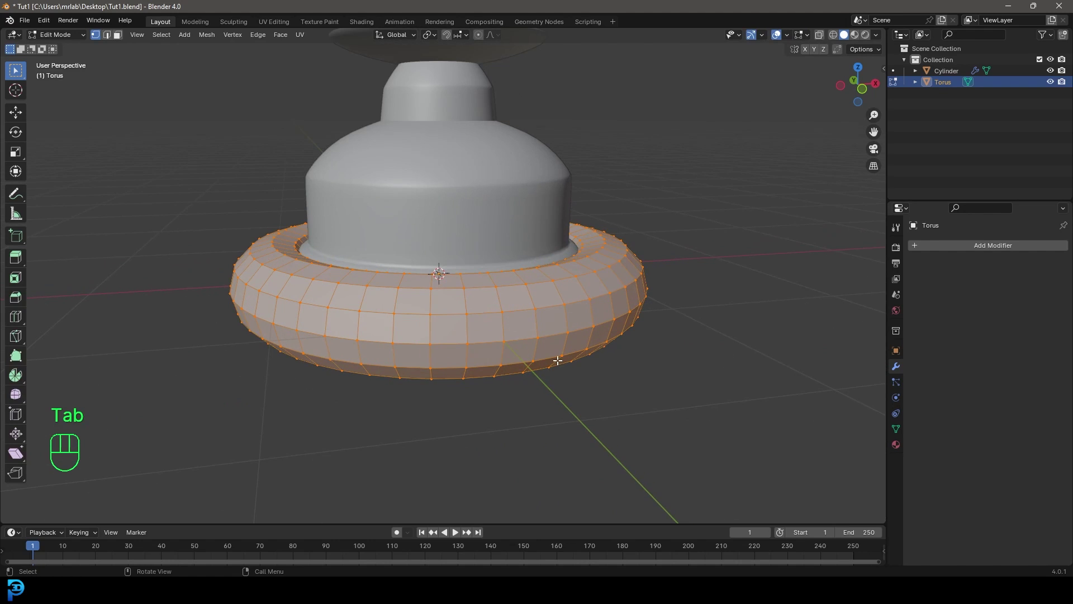
key("alt+s")
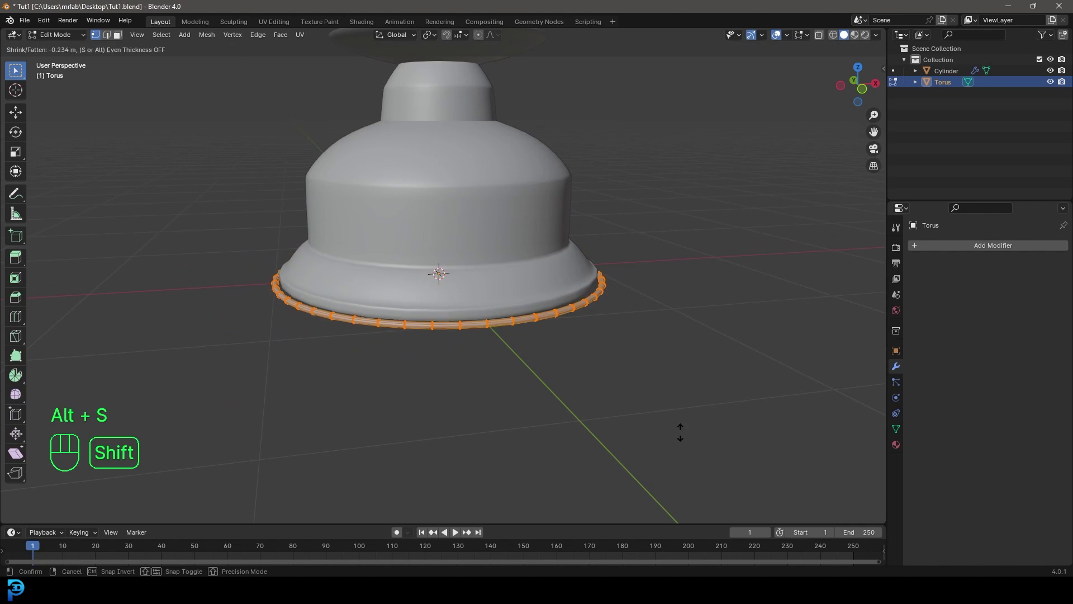
left_click(681, 433, "shift")
Step: Raise the thin torus about 2 m along Z to the middle of the glass in front view
key("KP_1")
key("Tab")
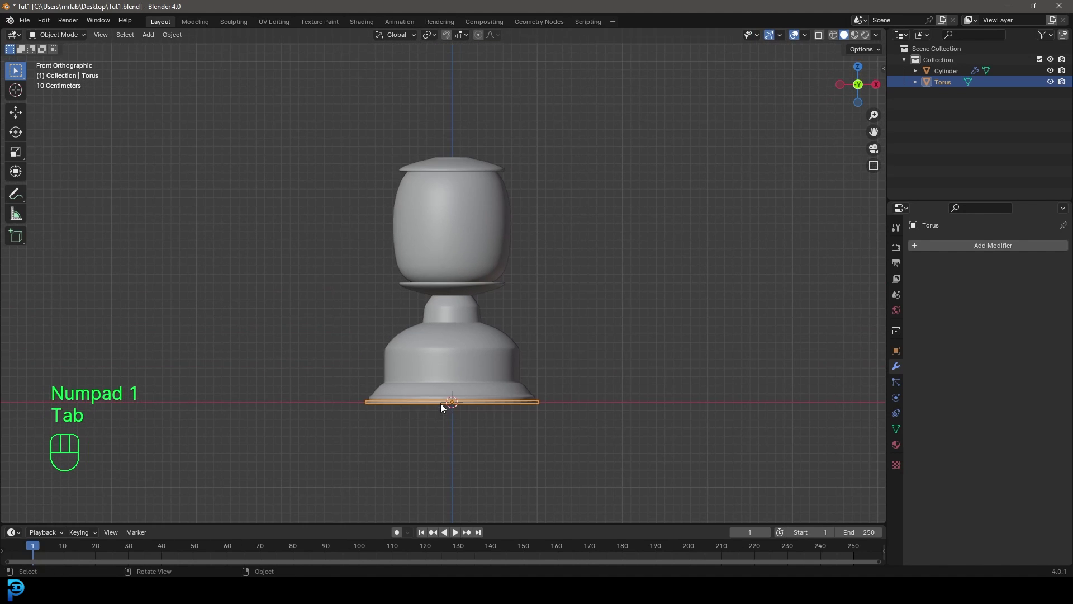
key("g")
key("z")
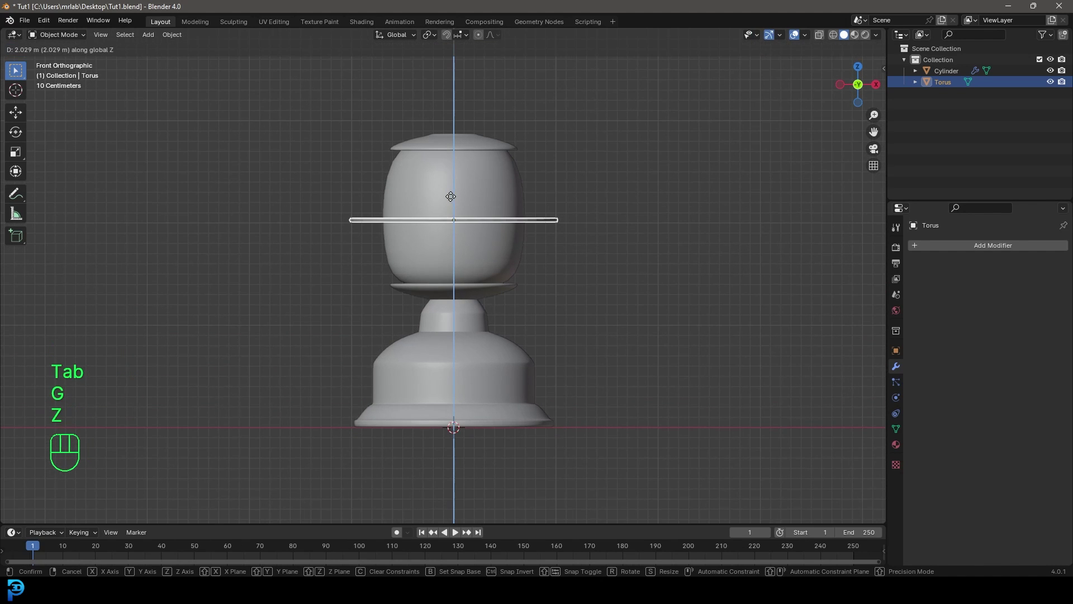
left_click(442, 237)
Step: Add a Mirror modifier to the torus
scroll(443, 233, "down", 1)
middle_click_drag(483, 220, 485, 272, "shift")
left_click(954, 246)
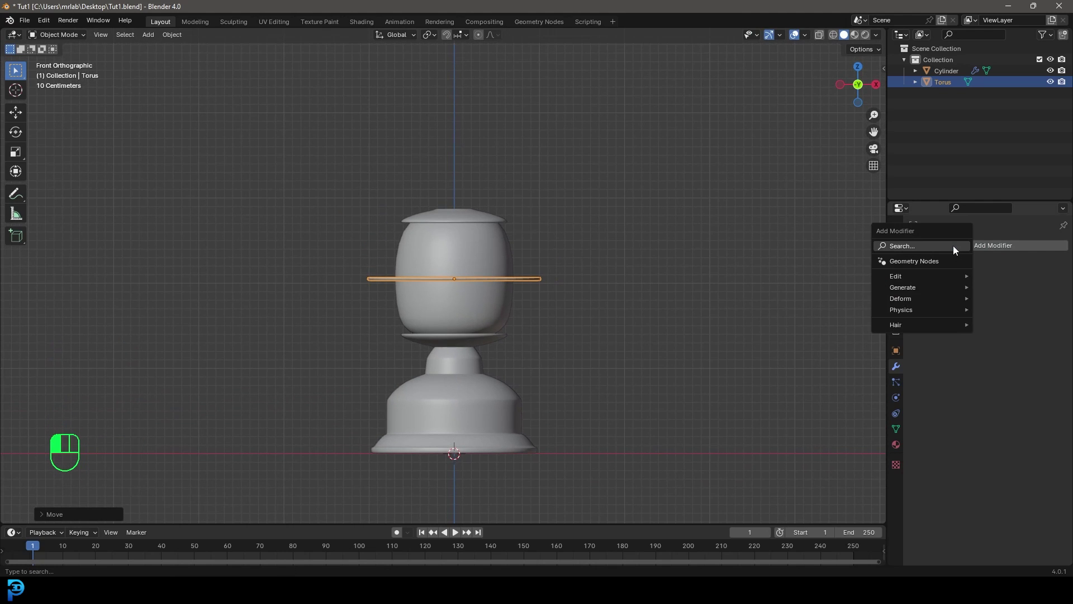
left_click(955, 246)
type("mir")
left_click(871, 266)
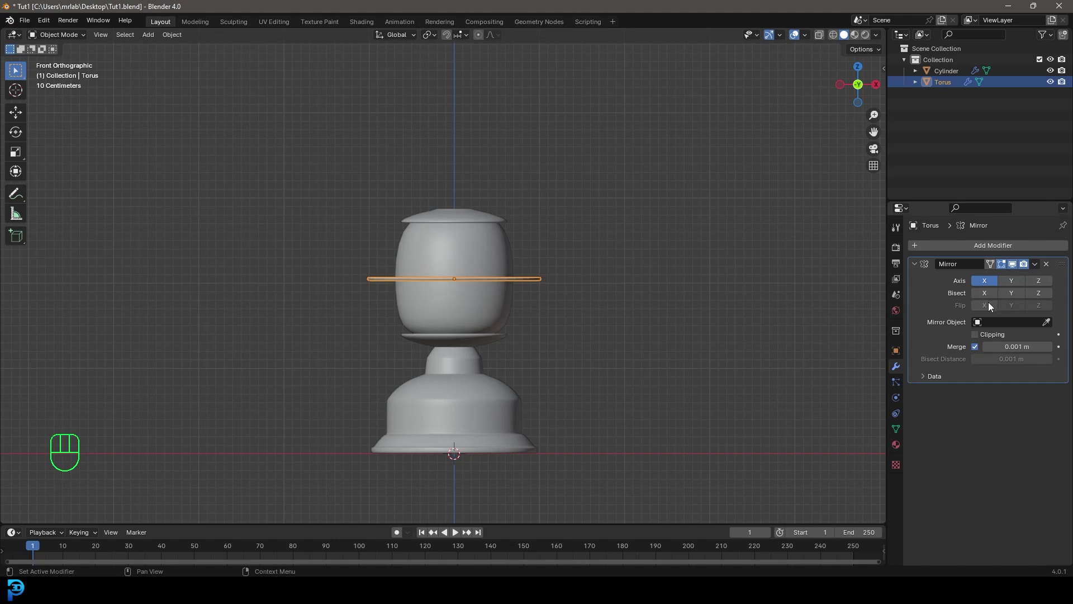
Step: Rotate the torus mesh about 48° in front view so it crosses its mirrored copy over the glass
scroll(537, 320, "up", 3)
key("Tab")
middle_click_drag(543, 299, 560, 312, "shift")
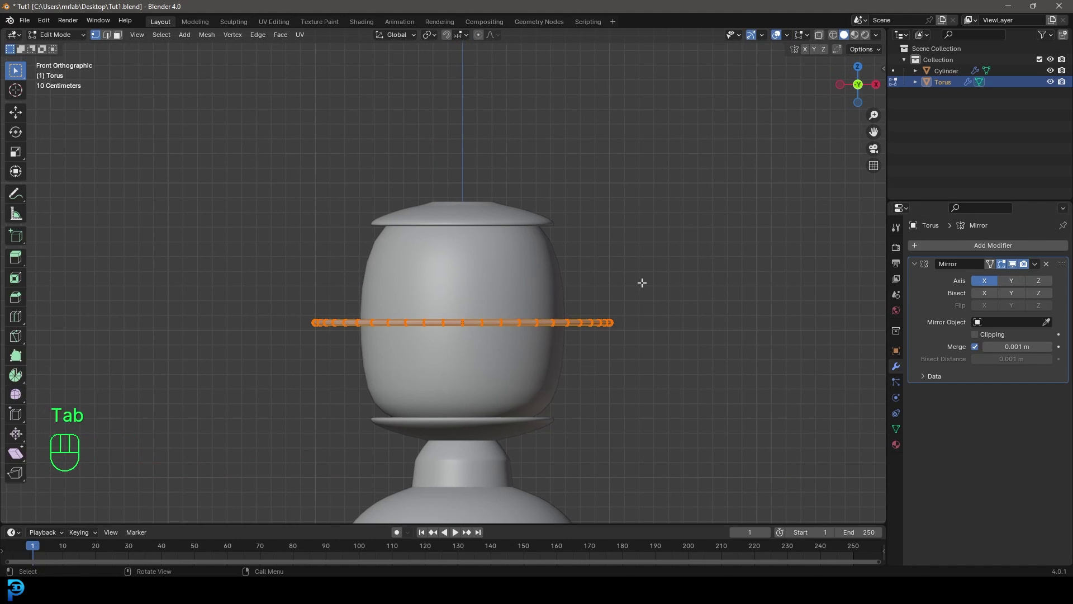
key("r")
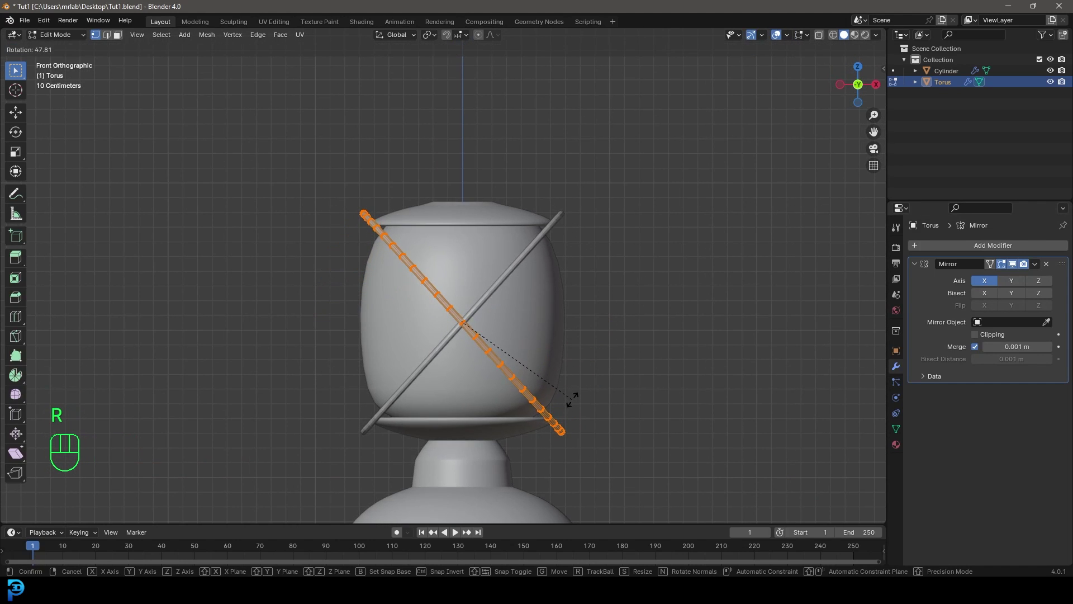
left_click(575, 396)
Step: Scale the tilted torus mesh to about 0.86 so its ends meet the rims of the two plates
key("s")
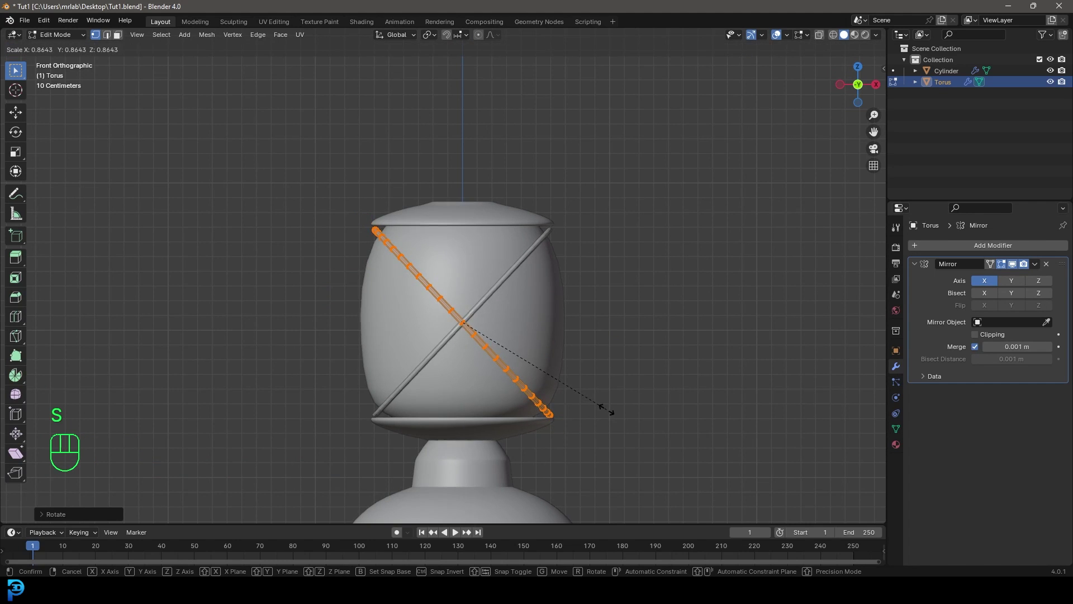
left_click(614, 415)
scroll(599, 412, "up", 1)
key("g")
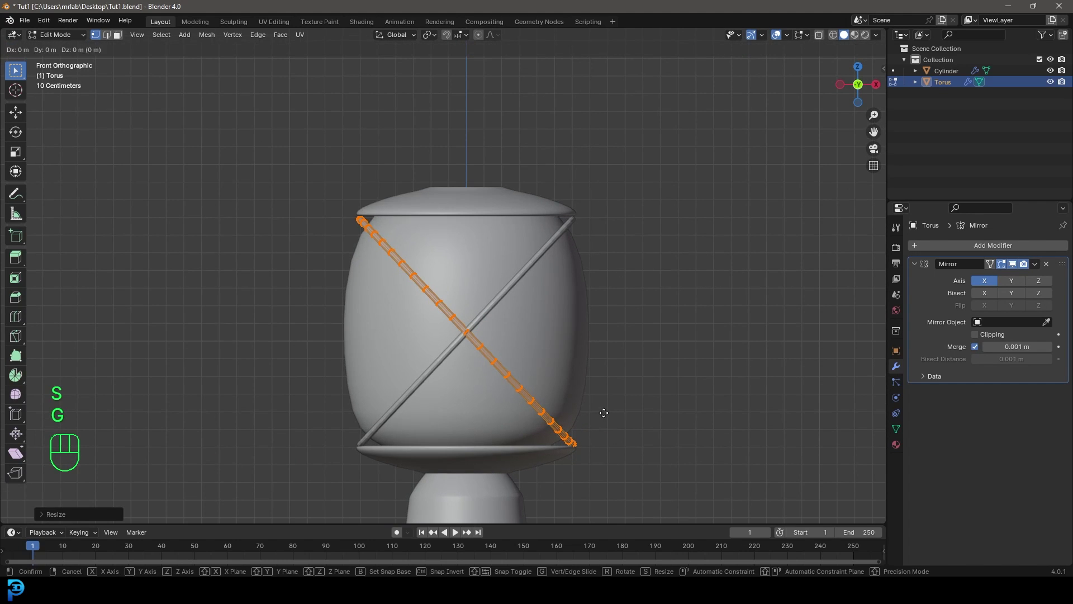
left_click(604, 412)
scroll(606, 481, "up", 1)
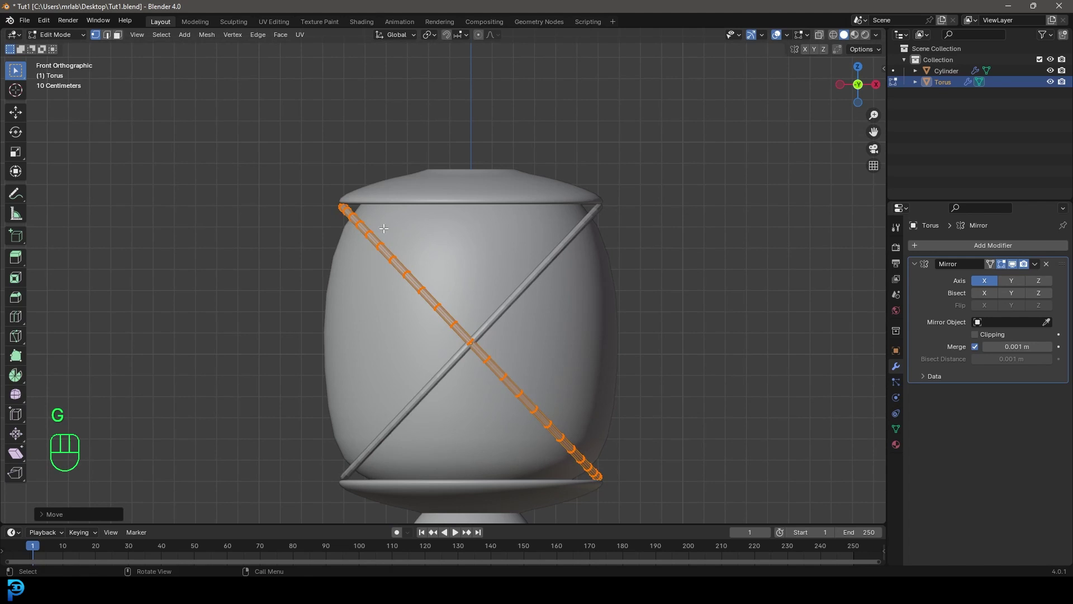
Step: In right side view, scale the torus mesh to about 0.84 along Y to bring it closer around the glass
scroll(474, 285, "down", 5)
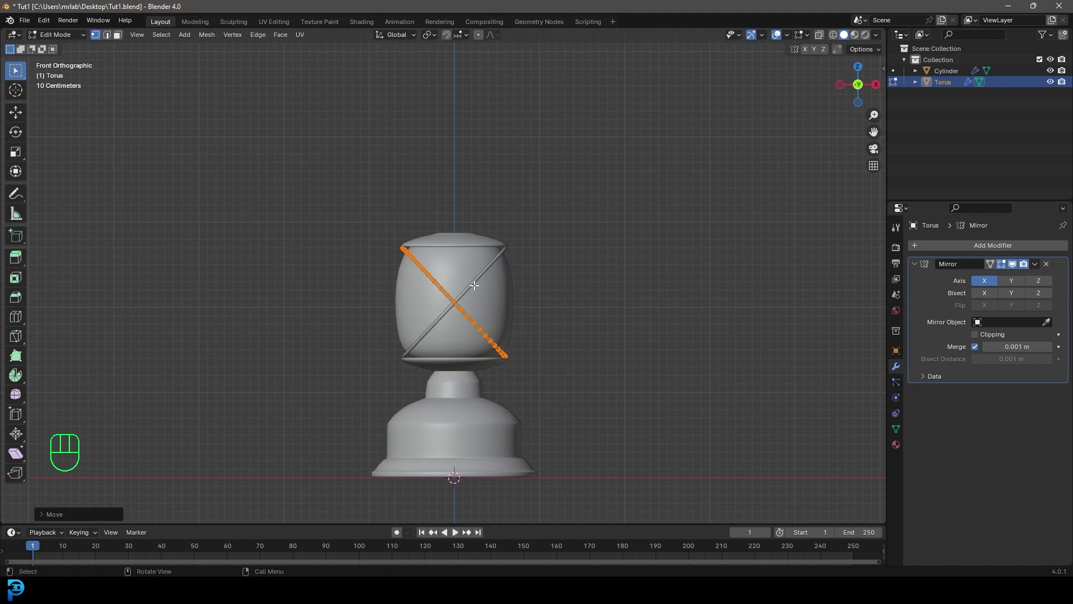
key("KP_3")
scroll(562, 257, "up", 2)
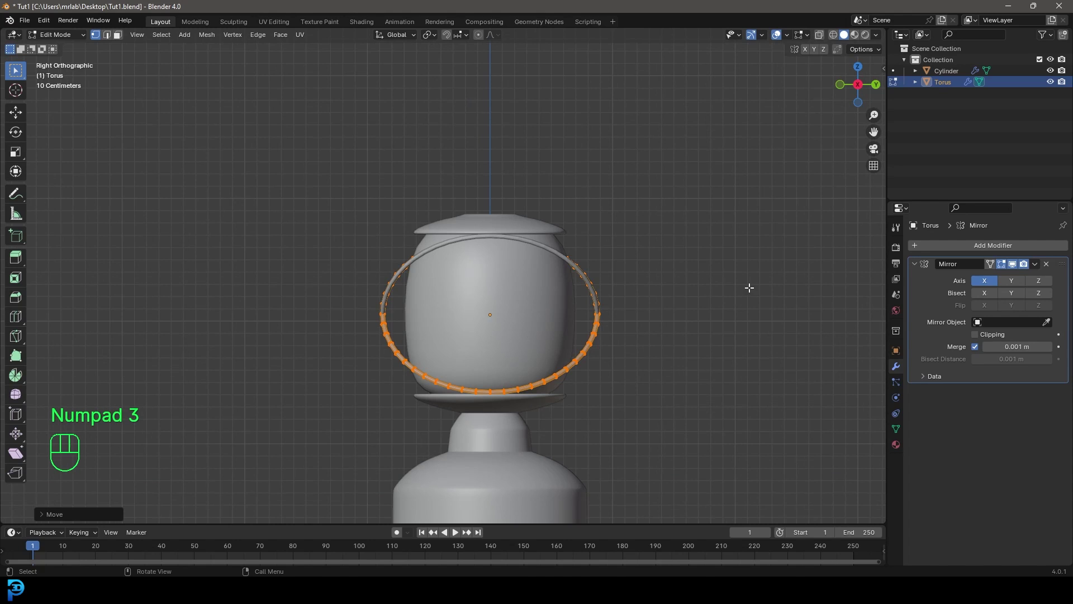
key("s")
key("y")
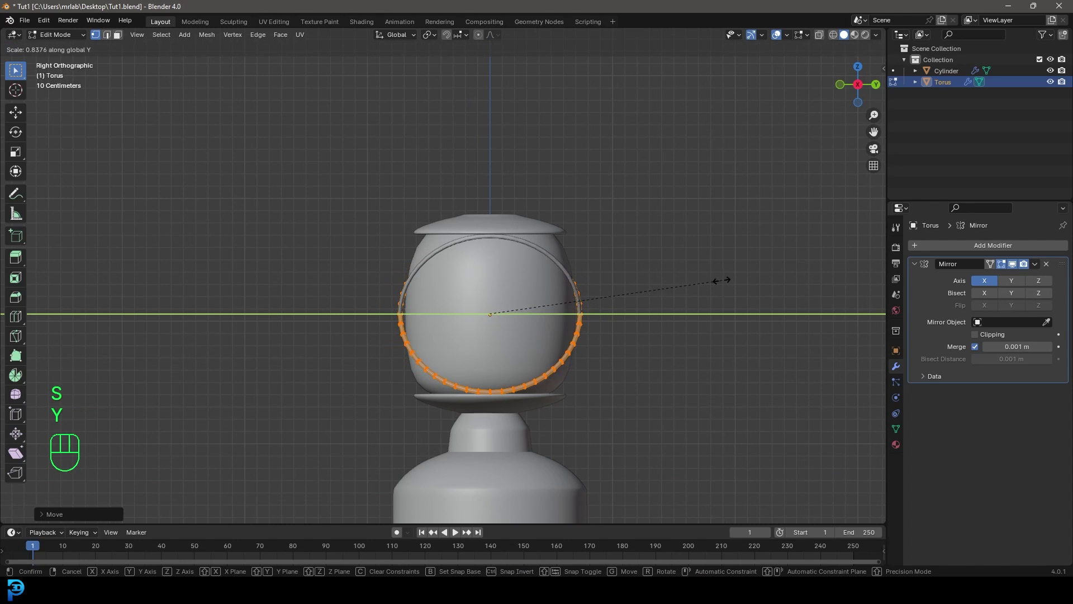